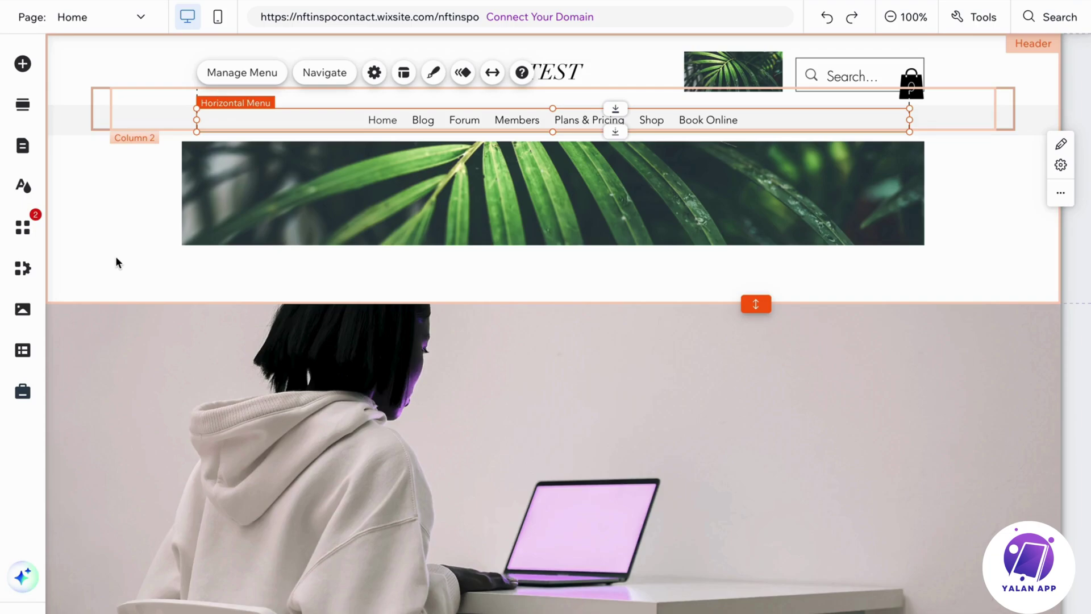
Find Wix Bookings in the app market by searching for "wix bookings" and open the installed app
left_click(22, 228)
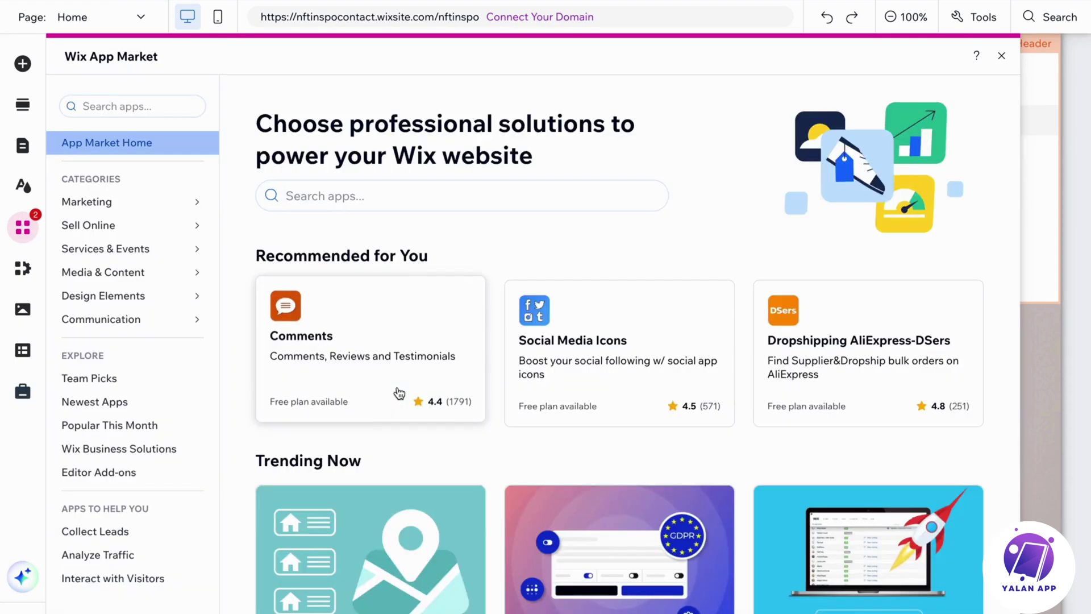
left_click(344, 206)
type("w")
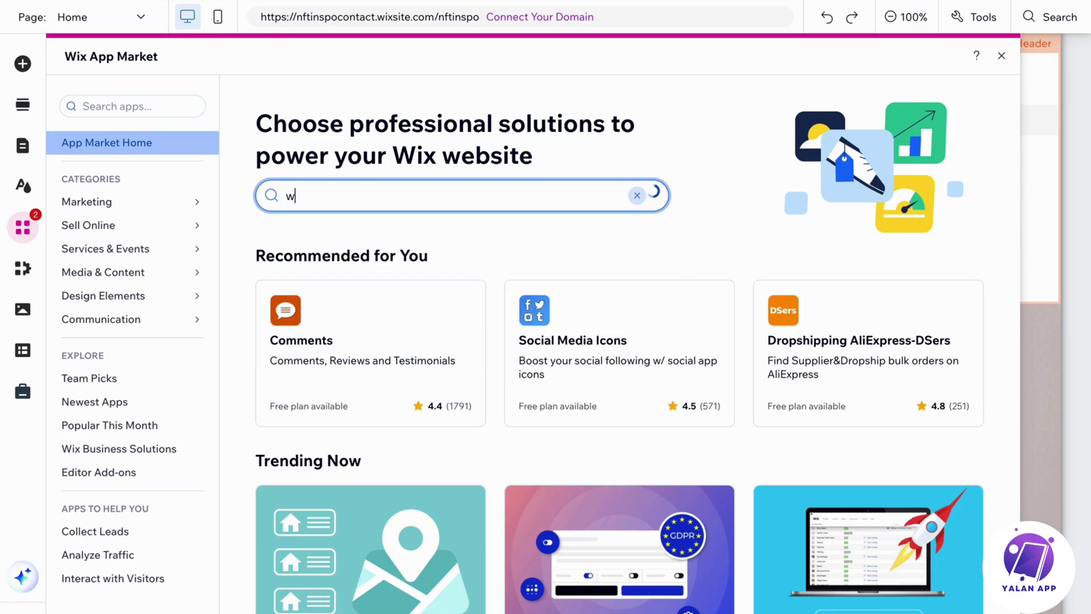
type("ix bookings")
key("Return")
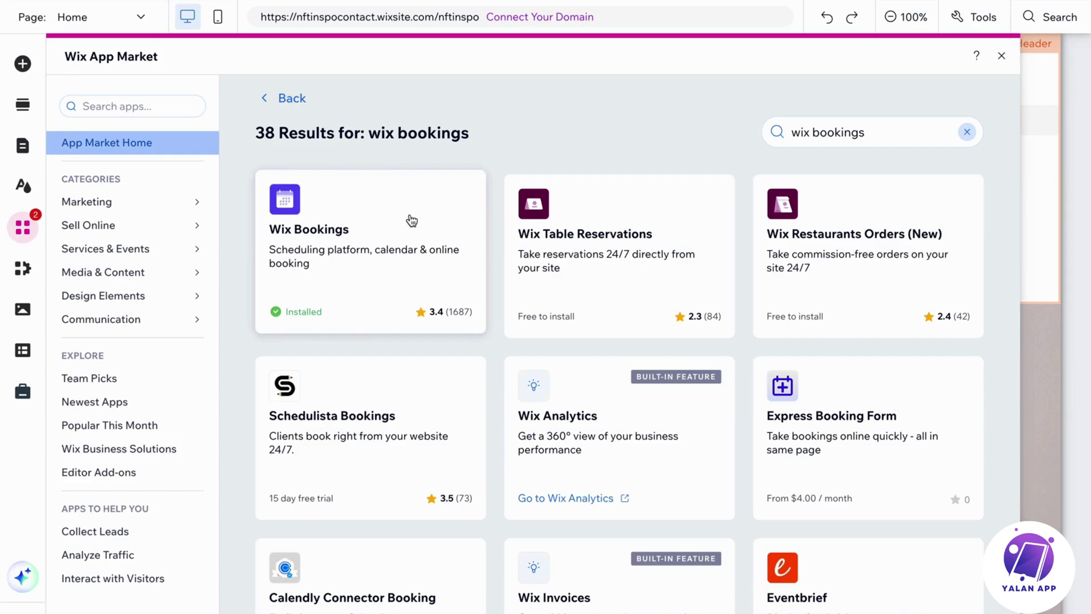
left_click(410, 237)
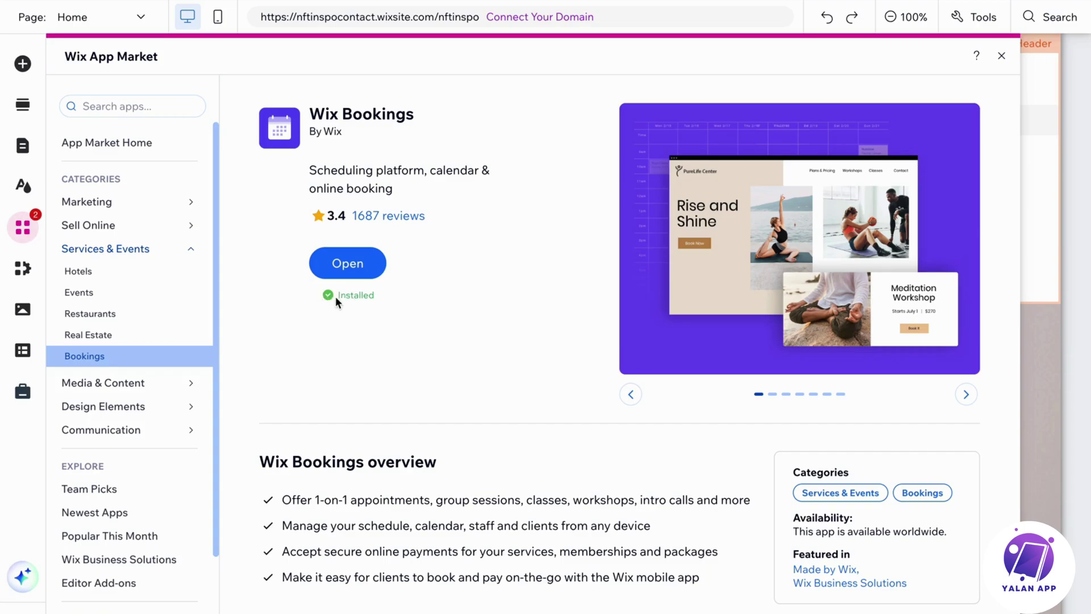
left_click(348, 263)
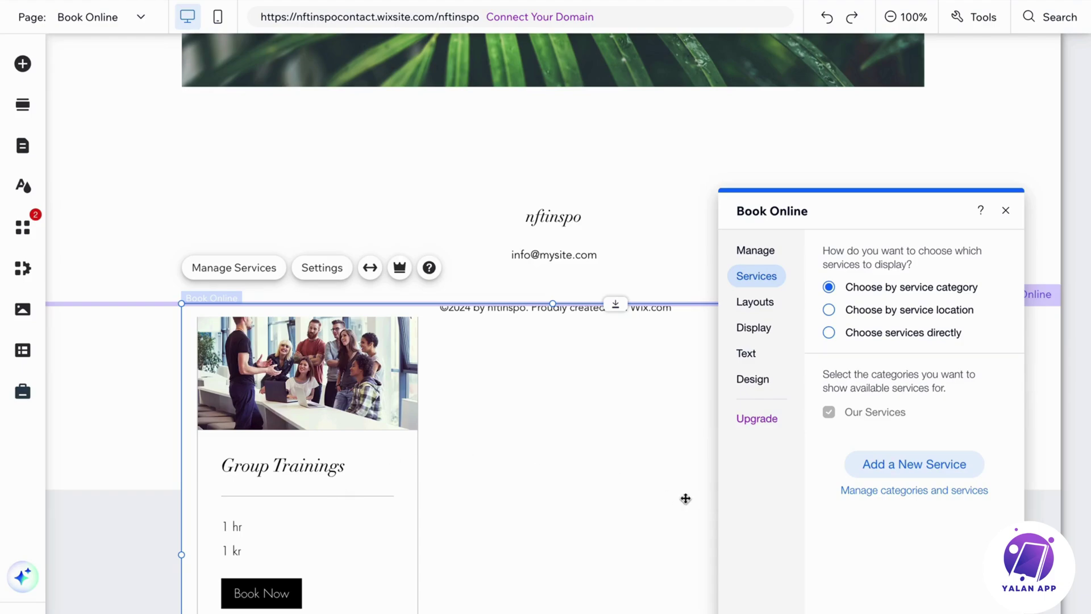
Go to the management of the booking services and open the Group Trainings service for editing
left_click(764, 250)
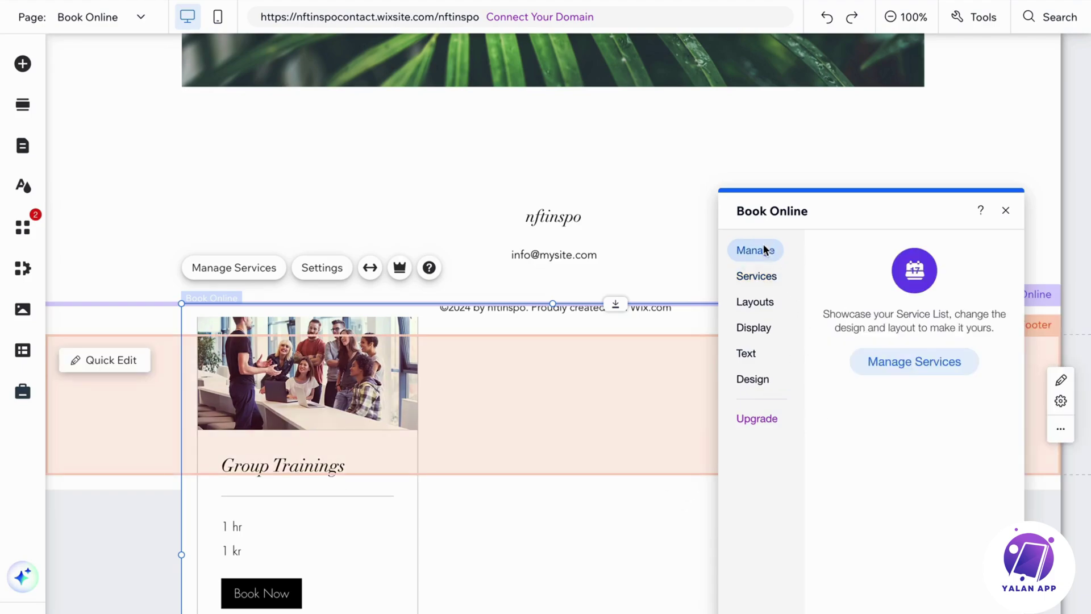
left_click(890, 365)
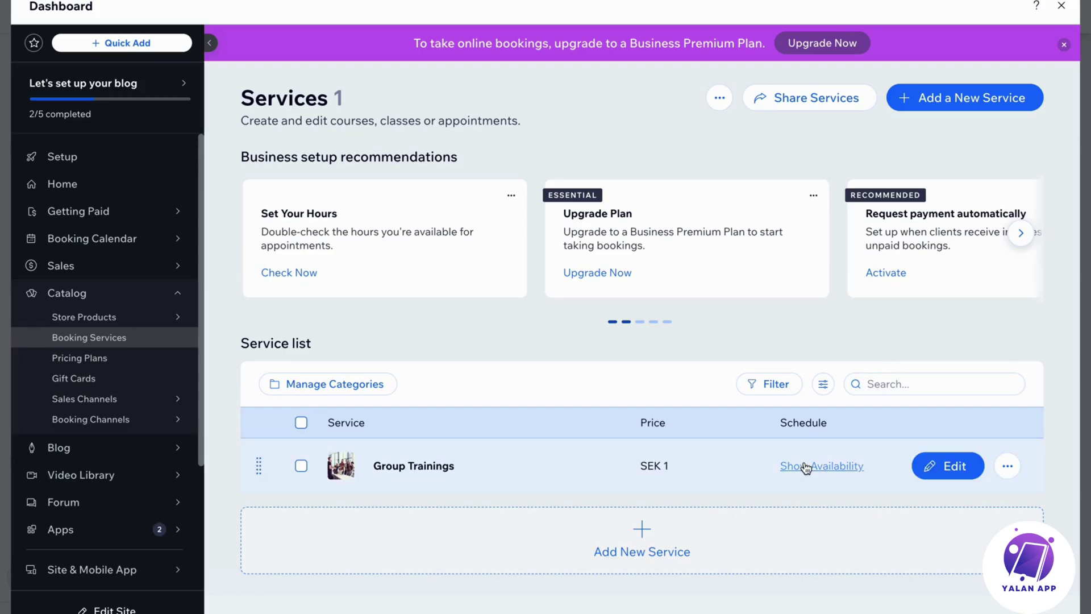
scroll(806, 467, "down", 1)
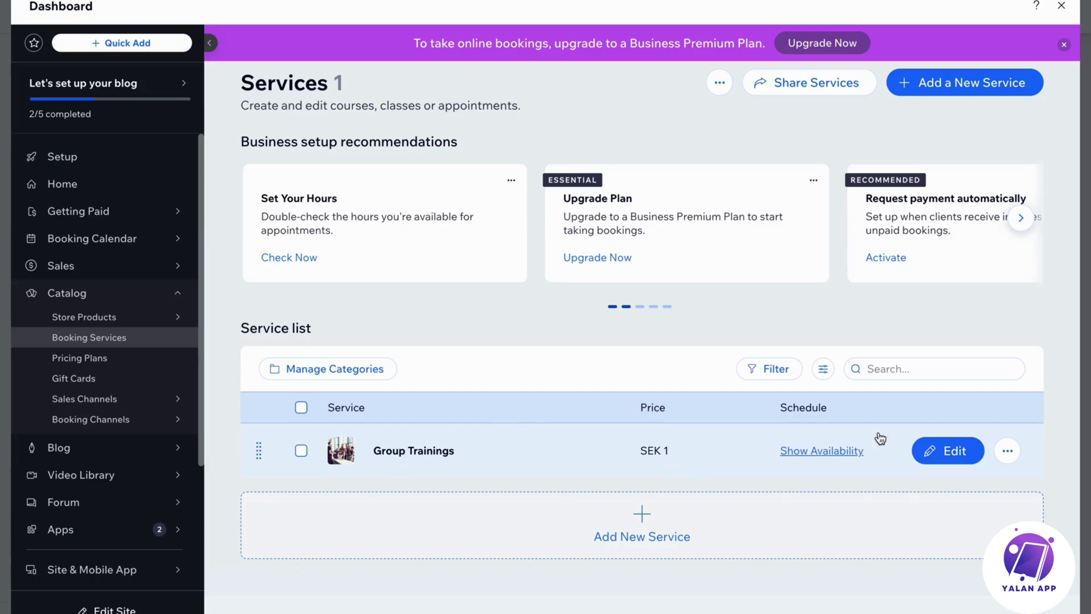
left_click(936, 451)
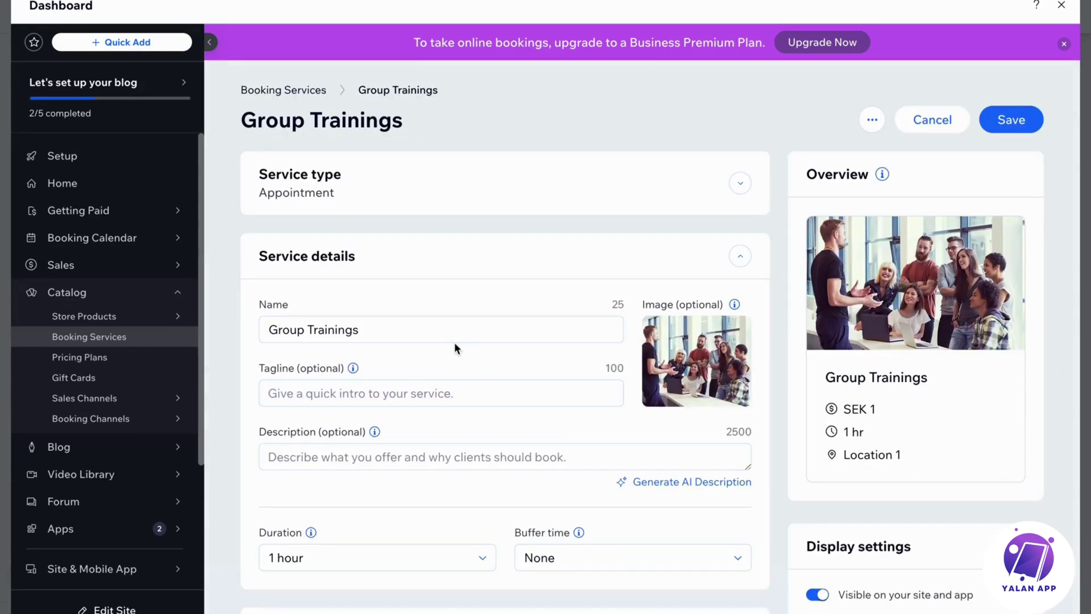
Rename the service as "Training with others"
triple_click(466, 329)
triple_click(466, 330)
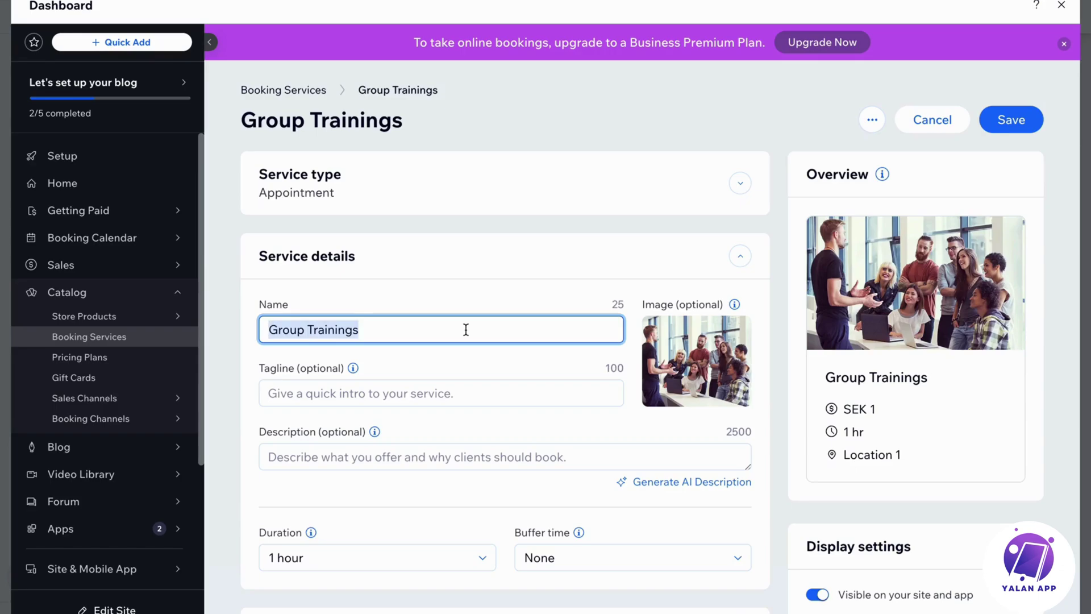
type("Train")
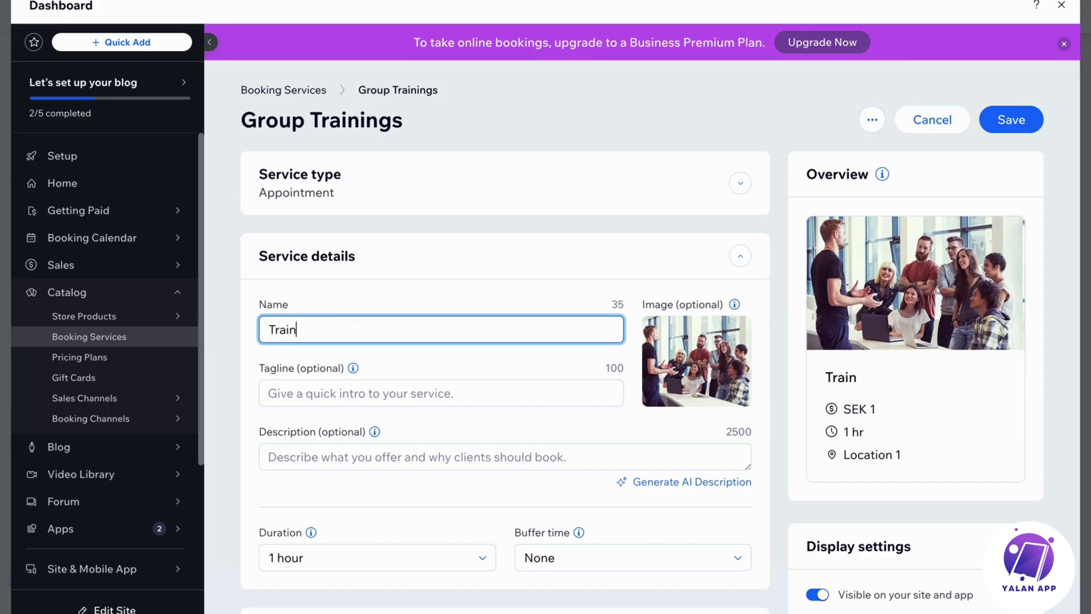
type("ing with others")
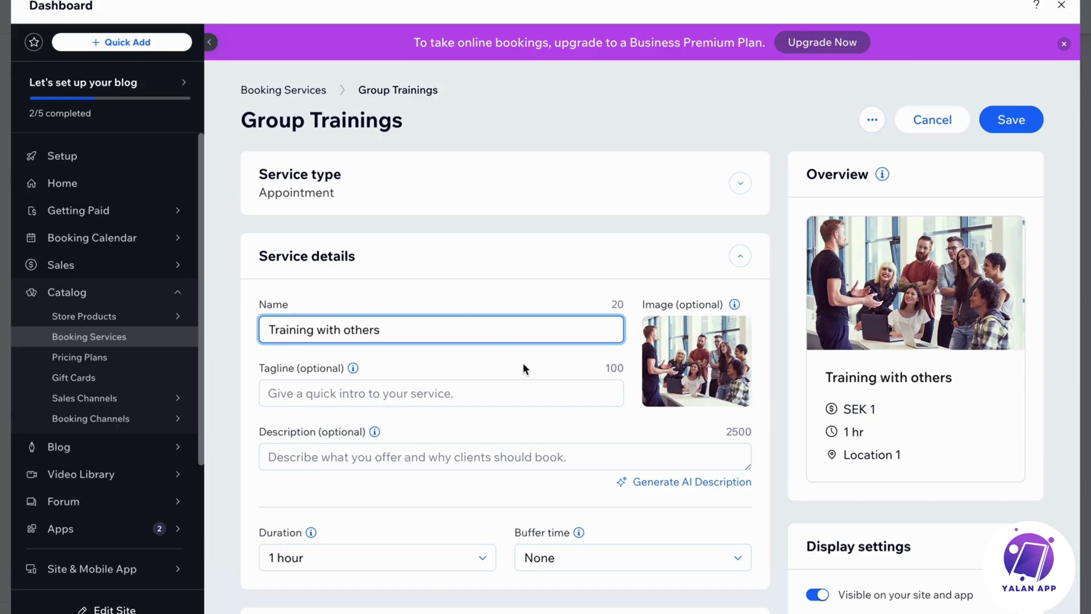
Set the service's duration to 2 hours and keep the buffer time at None
scroll(523, 363, "down", 3)
left_click(312, 387)
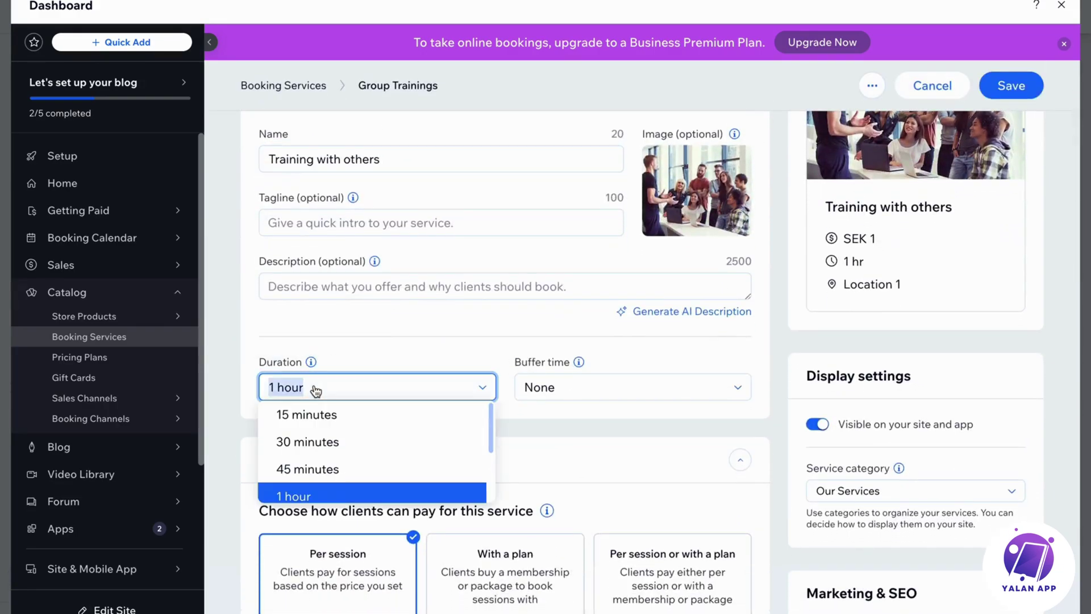
scroll(333, 449, "down", 4)
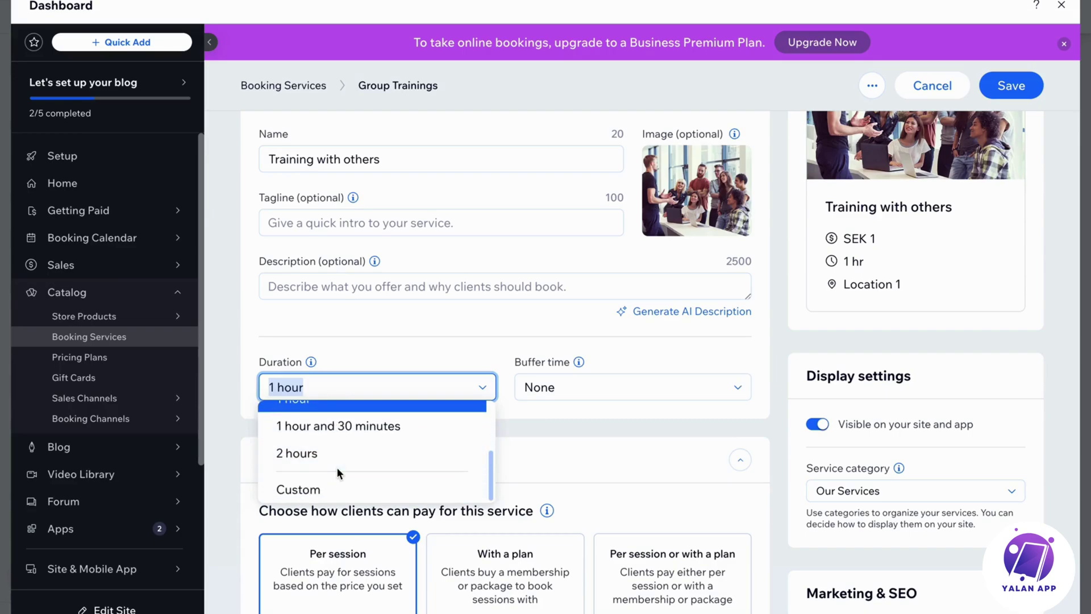
left_click(337, 462)
left_click(589, 390)
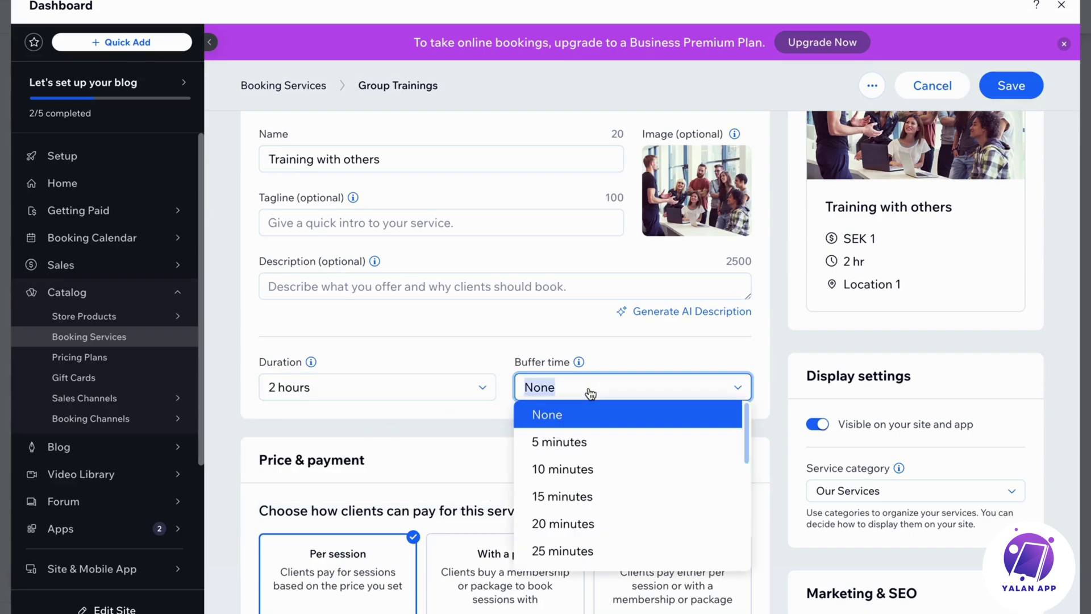
left_click(483, 365)
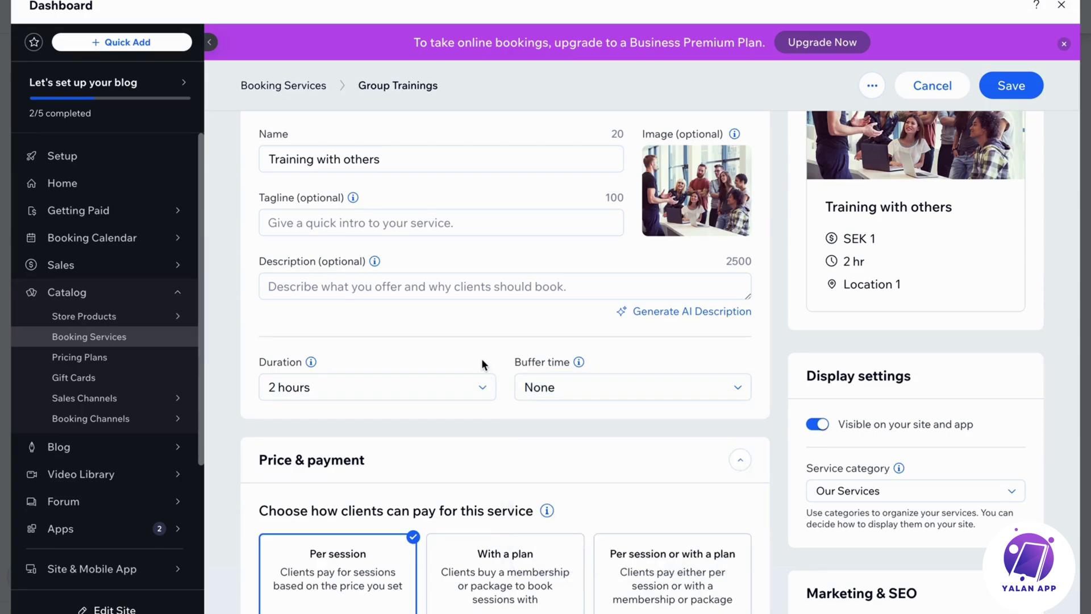
Enter the service description "In this training you will doing exercises with other people"
left_click(289, 228)
left_click(297, 276)
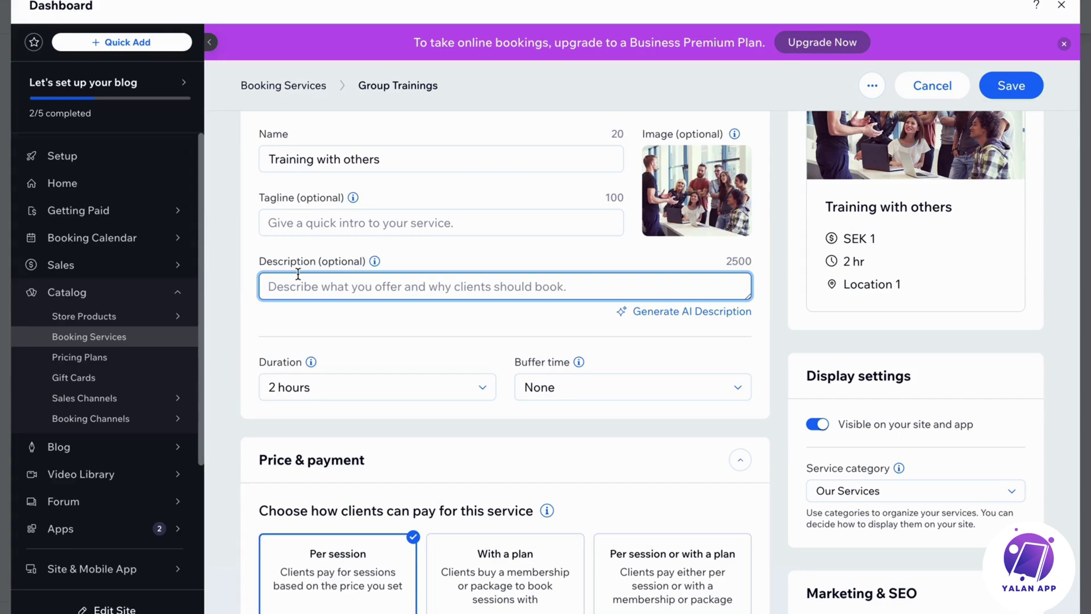
type("In this ")
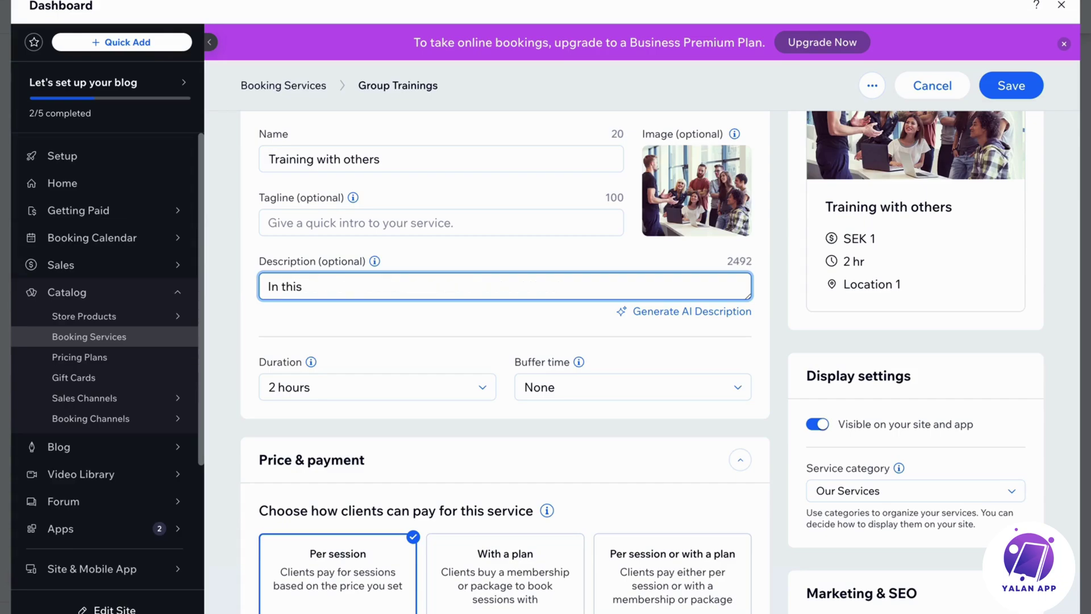
type("training you will d")
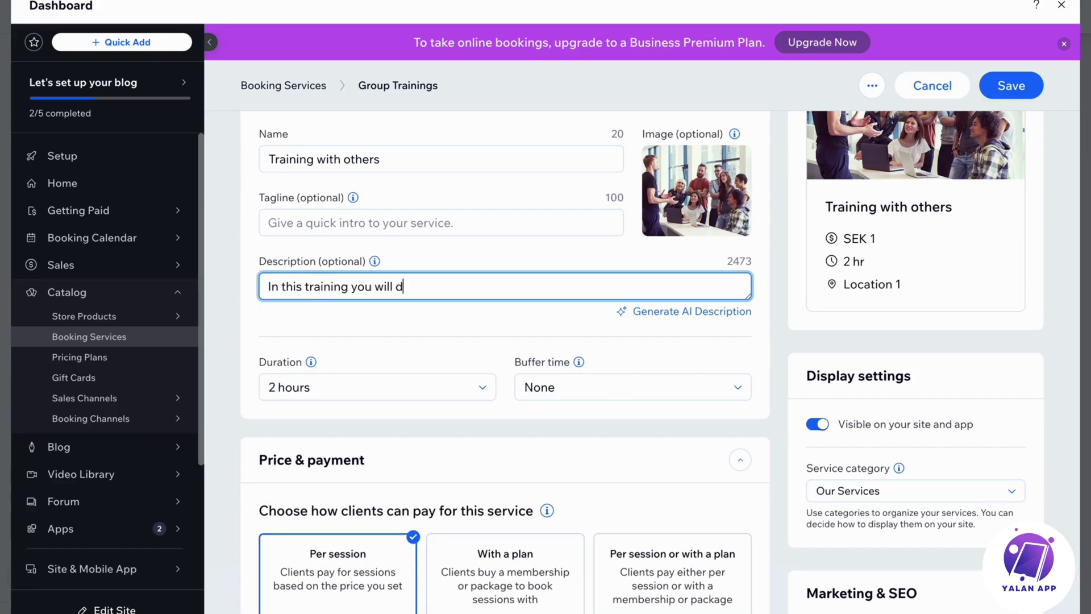
type("oing exercis")
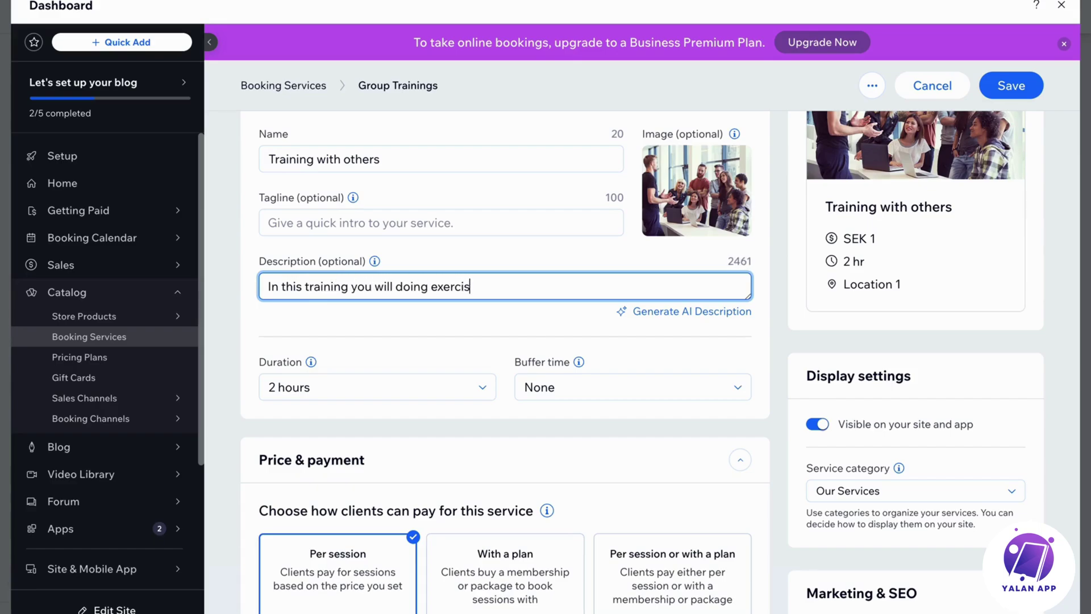
type("es with other people")
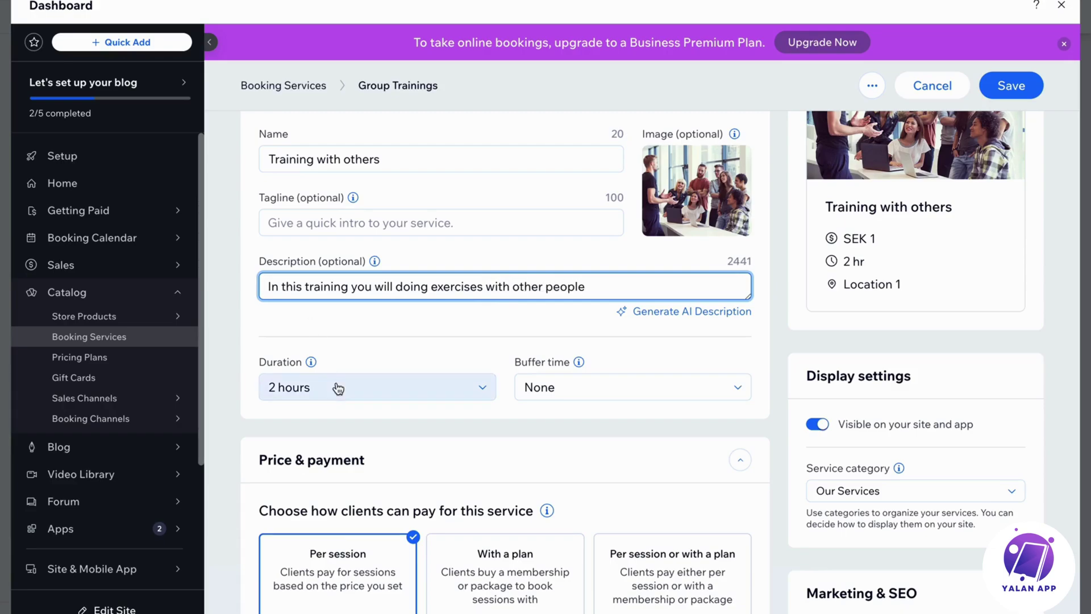
Try the With a plan and Per session or with a plan payment options and return to Per session
scroll(336, 381, "down", 4)
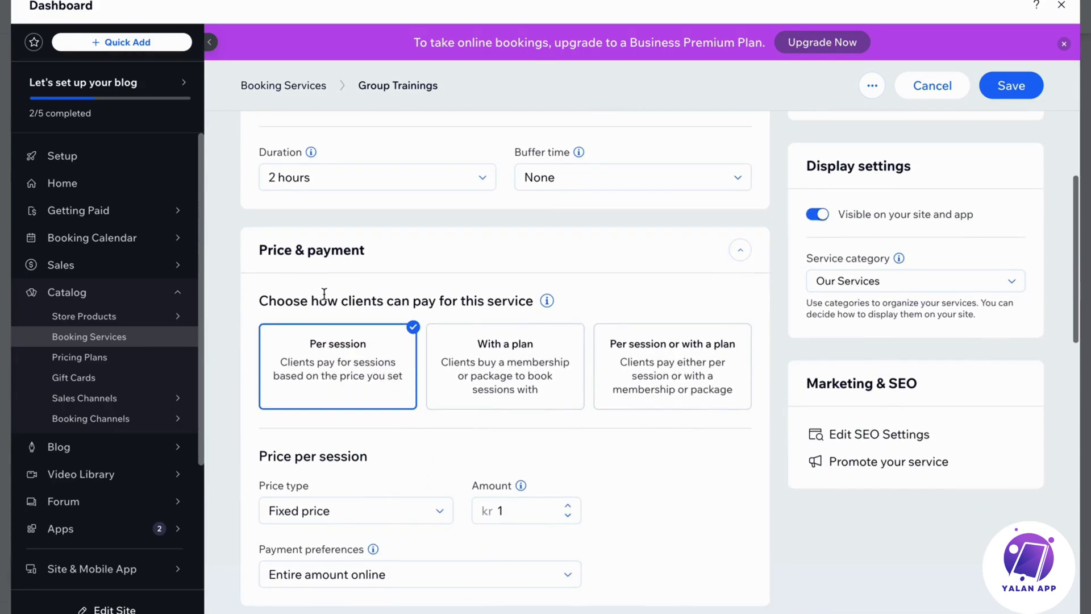
triple_click(369, 299)
left_click(368, 340)
left_click(704, 366)
left_click(306, 398)
left_click(501, 360)
left_click(654, 361)
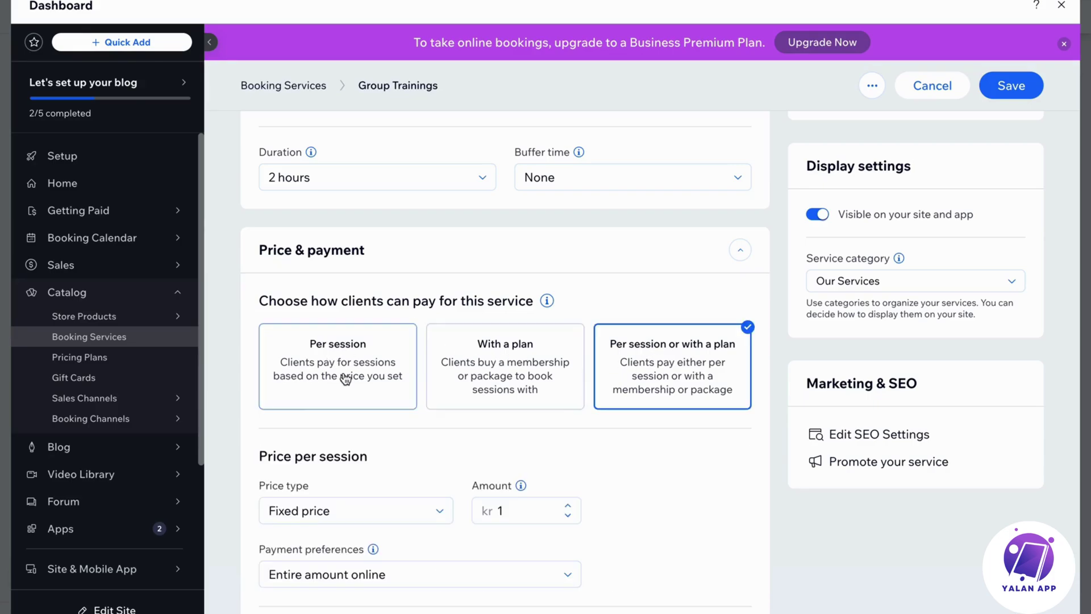
left_click(346, 379)
Set a fixed price of 10 kr per session, keeping the payment preference at Entire amount online
scroll(521, 453, "down", 3)
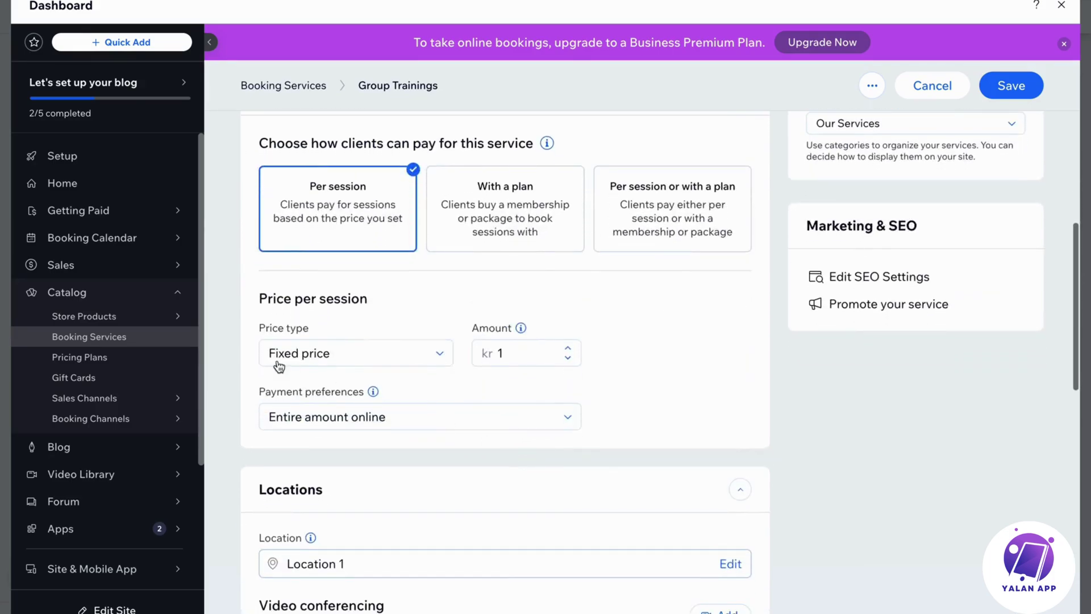
triple_click(301, 298)
left_click(310, 355)
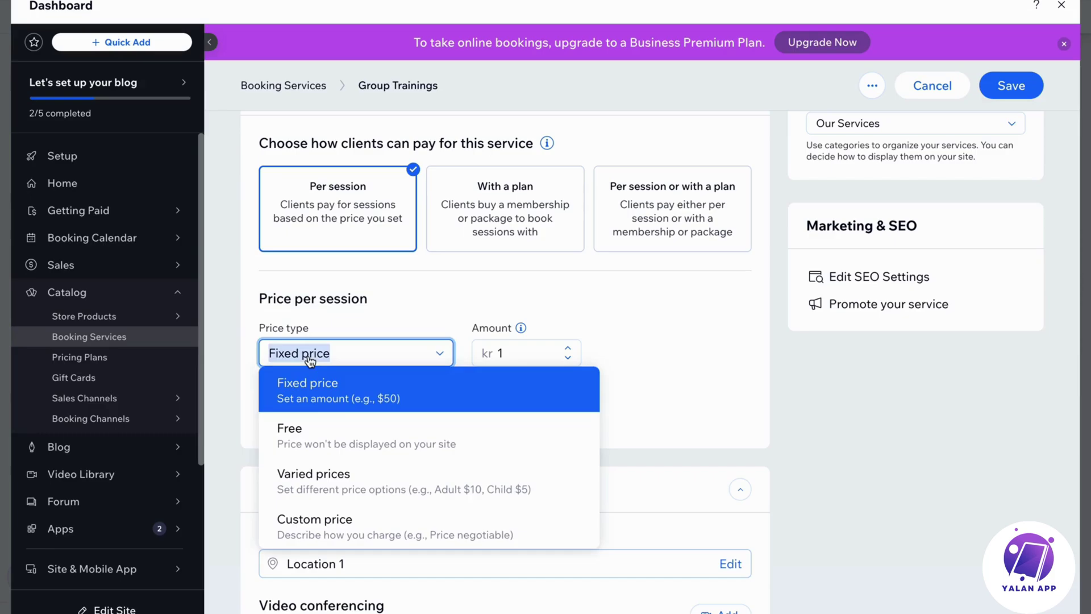
scroll(344, 457, "down", 1)
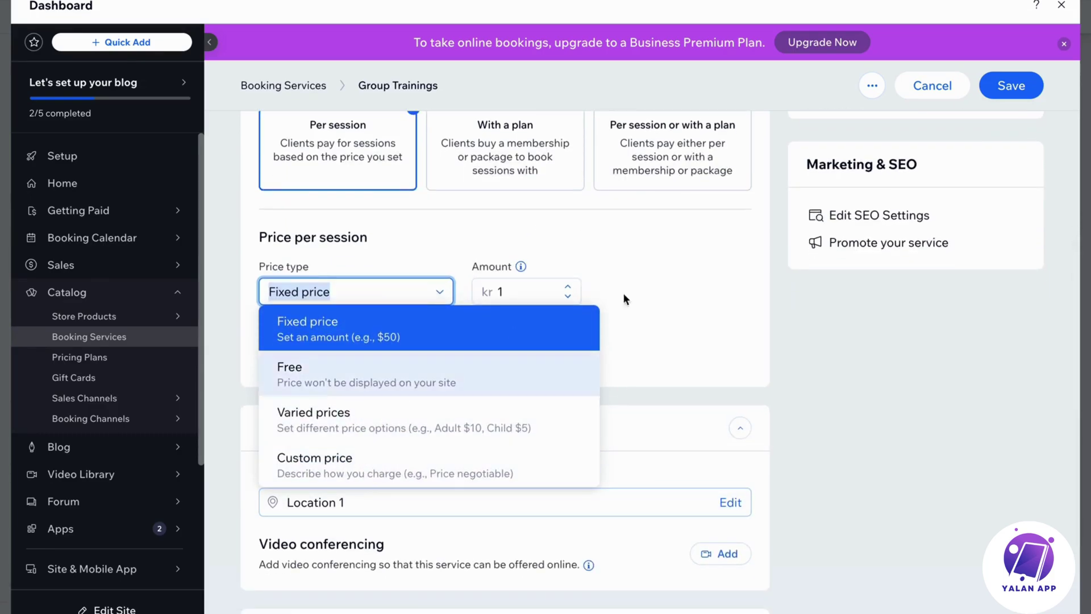
left_click(365, 336)
left_click(524, 293)
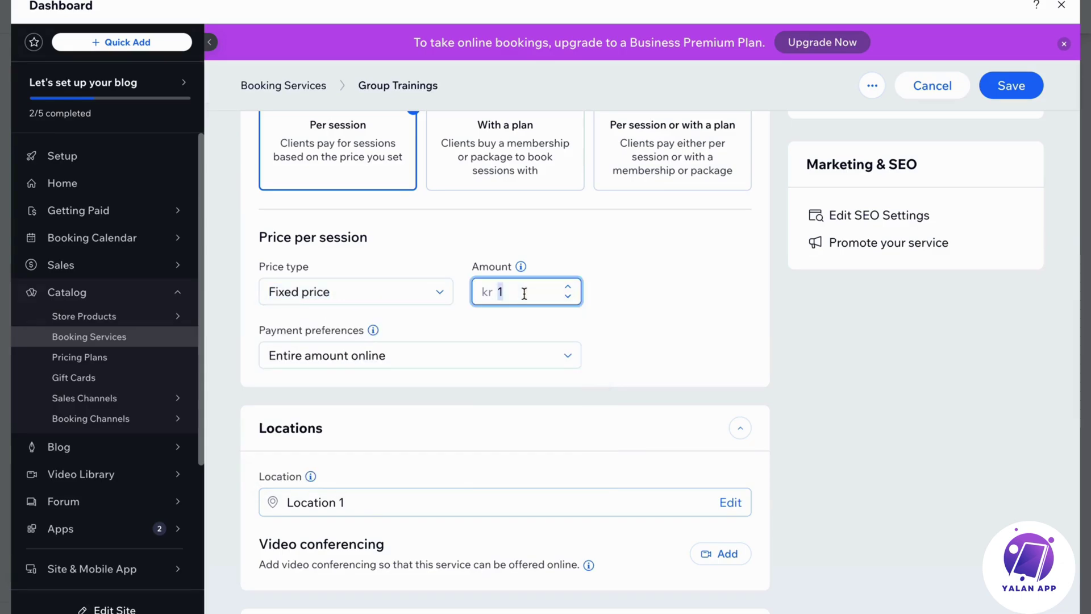
type("10")
left_click(348, 362)
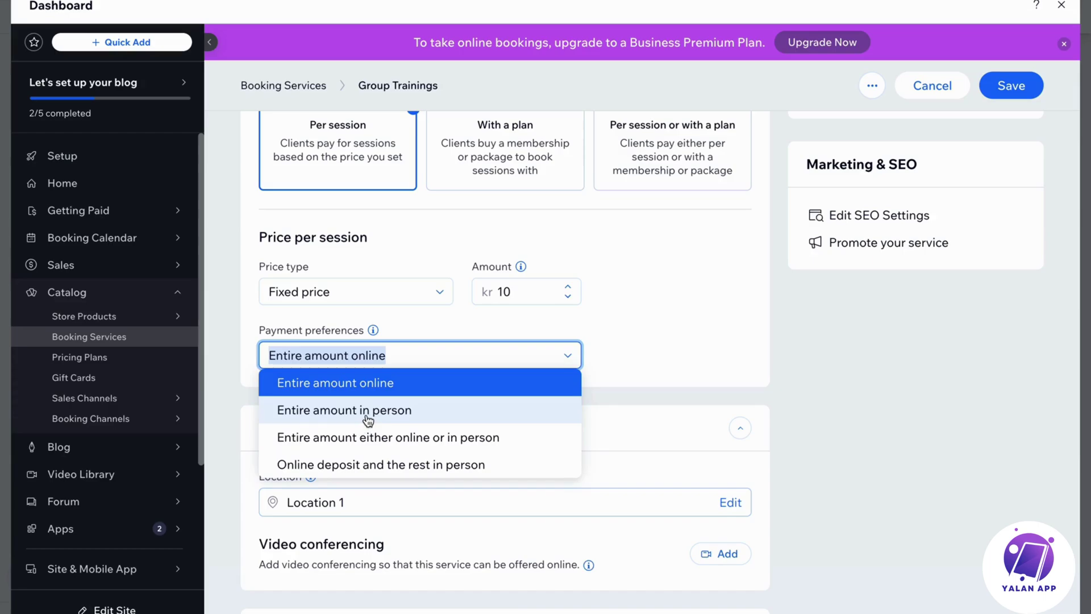
left_click(421, 333)
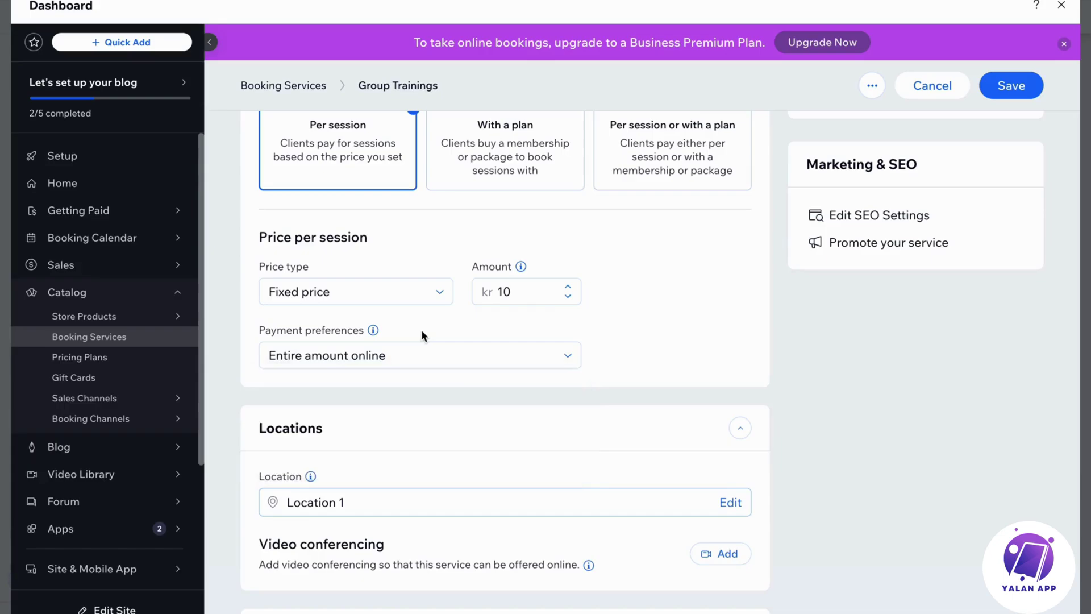
scroll(421, 333, "down", 1)
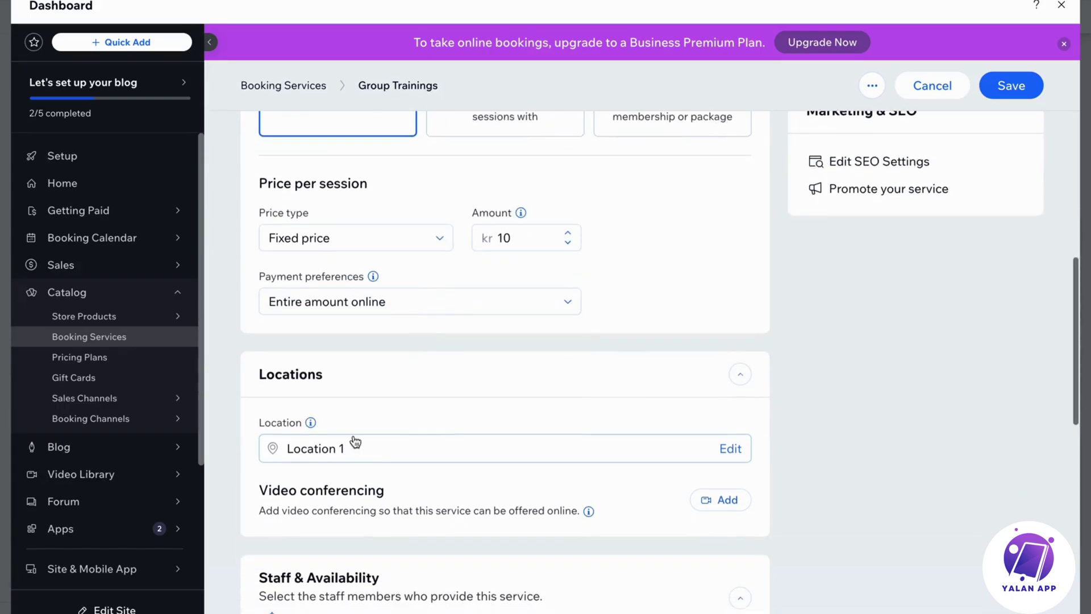
left_click(732, 449)
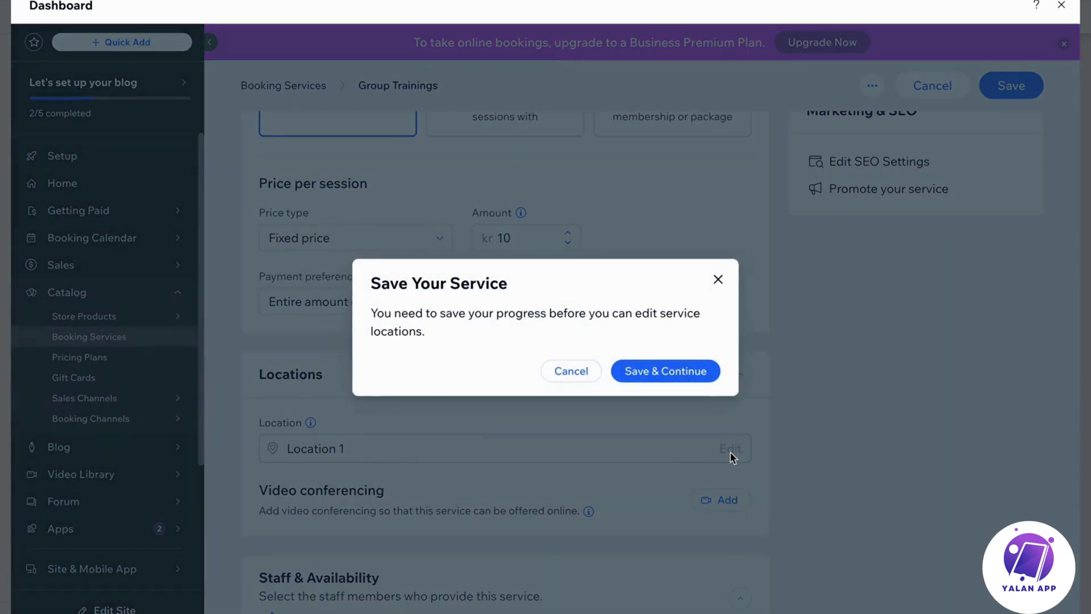
left_click(586, 377)
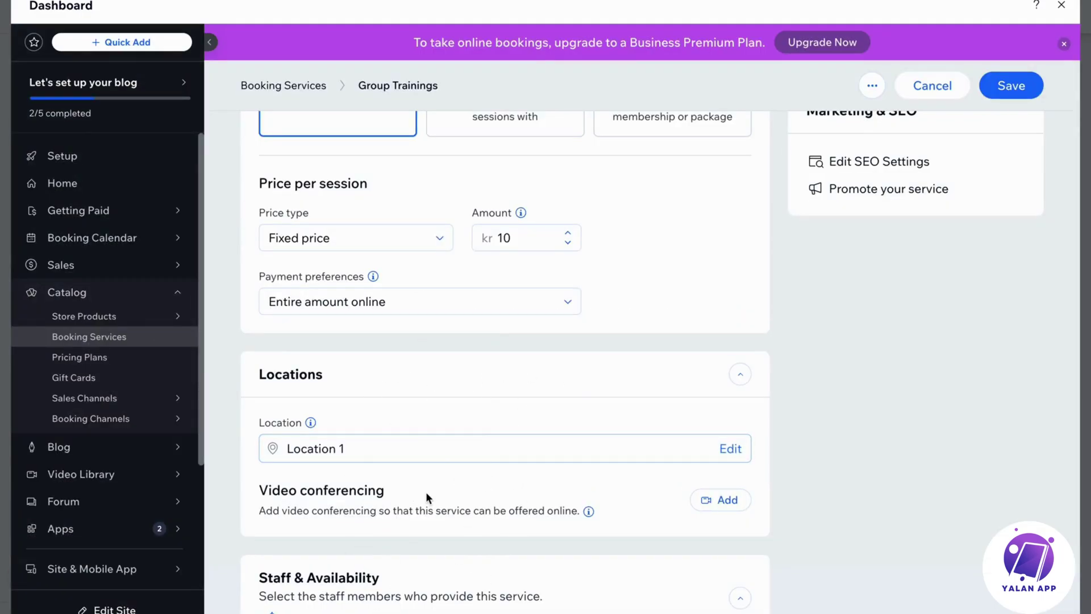
Save the edited service and dismiss the notification banner
scroll(425, 493, "down", 1)
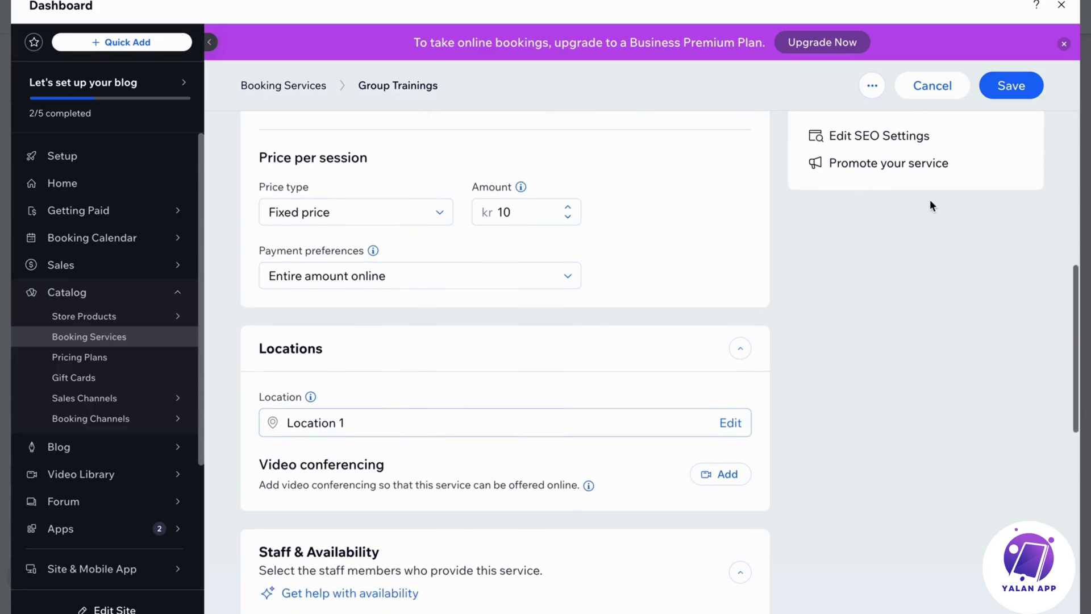
left_click(1014, 89)
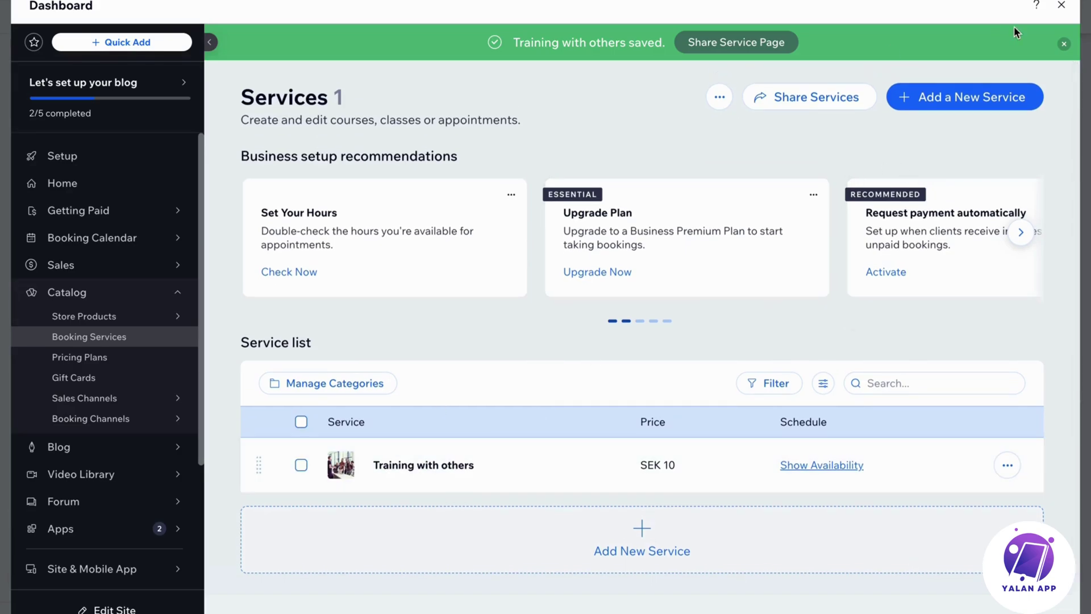
left_click(1064, 43)
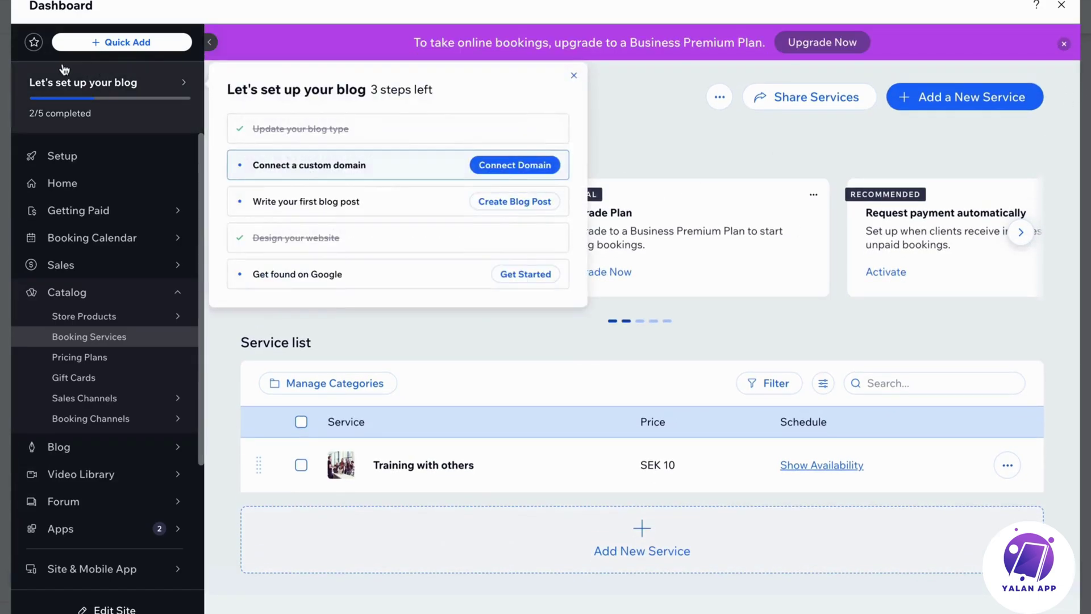
Close the dashboard and compare the Training with others card on the Book Online page in mobile and desktop views
left_click(1061, 6)
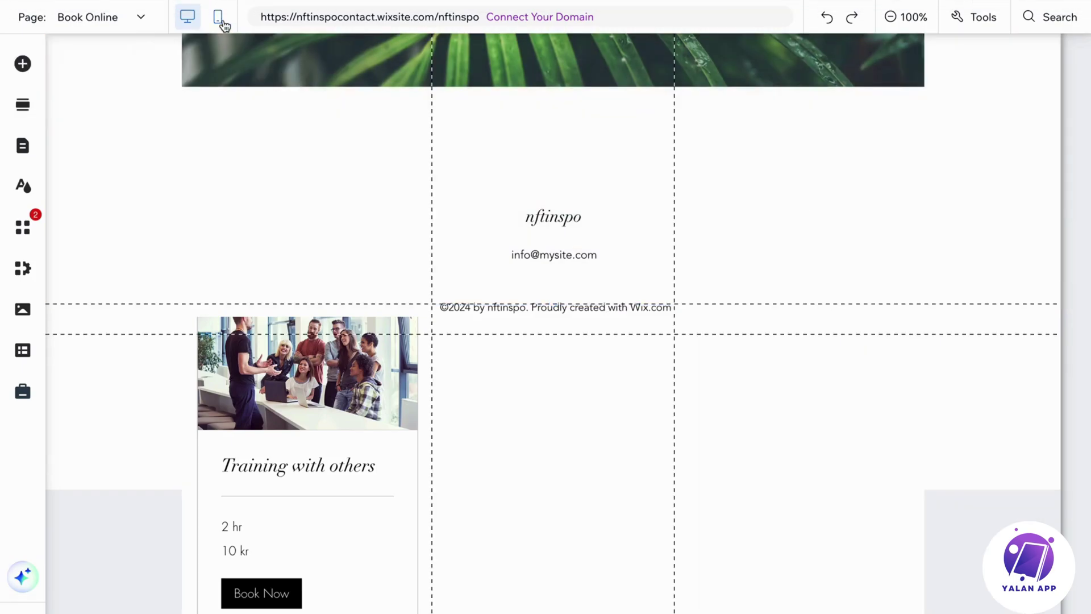
left_click(222, 23)
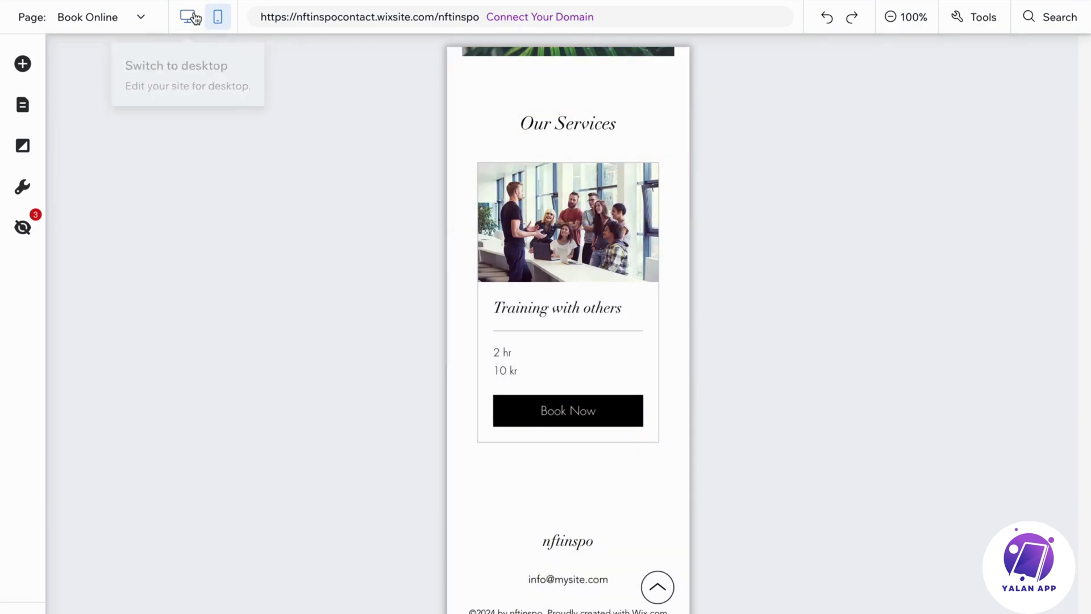
left_click(189, 18)
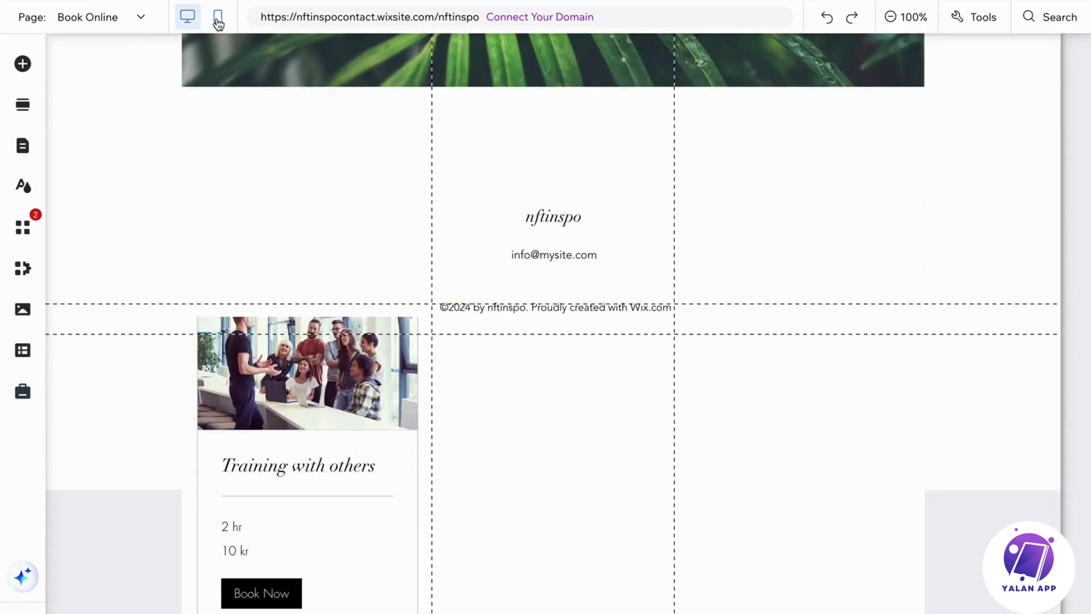
left_click(218, 19)
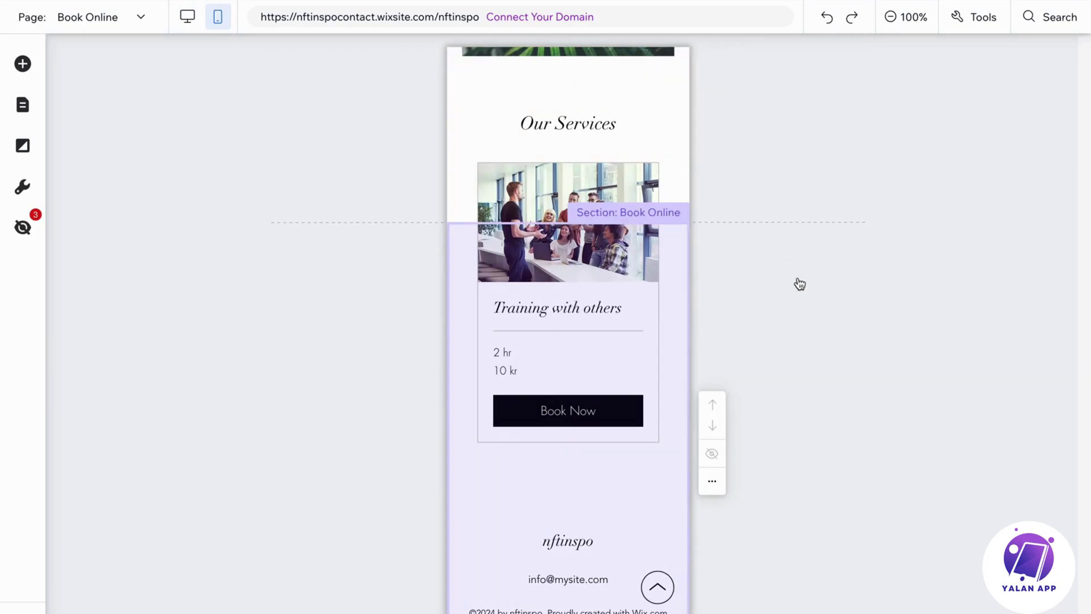
left_click(195, 21)
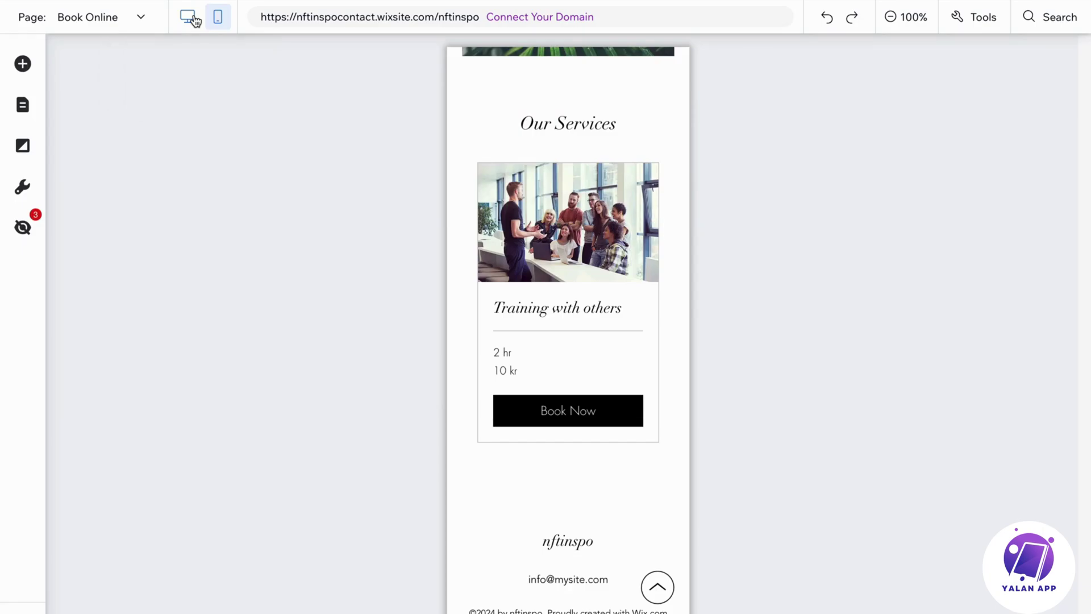
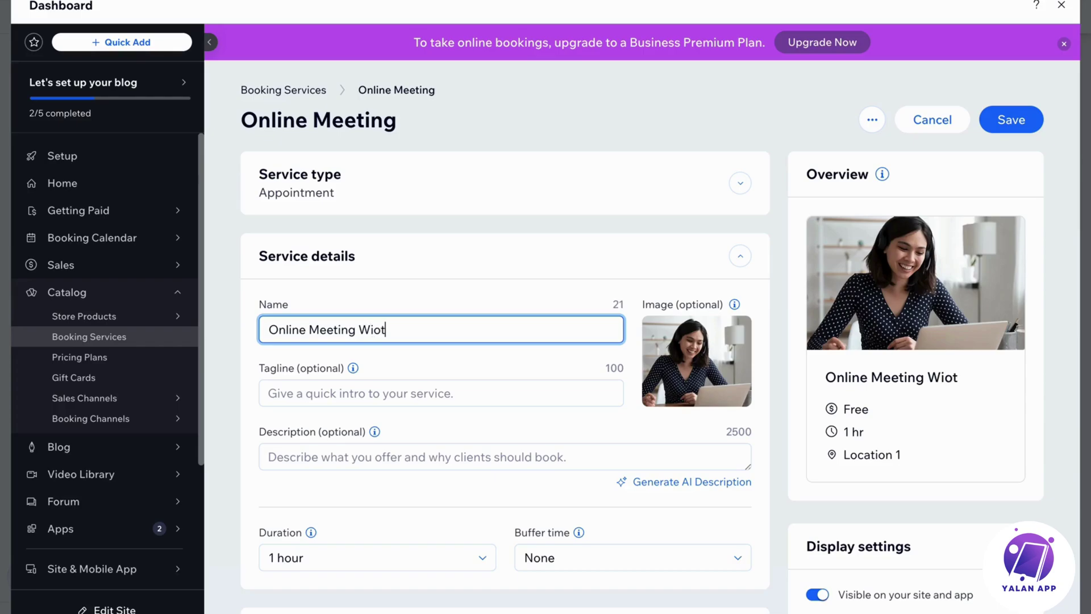
Name the online meeting service "Online Meeting 1 ON 1"
type("1 oNE")
key("BackSpace")
key("BackSpace")
key("BackSpace")
type("ON 1")
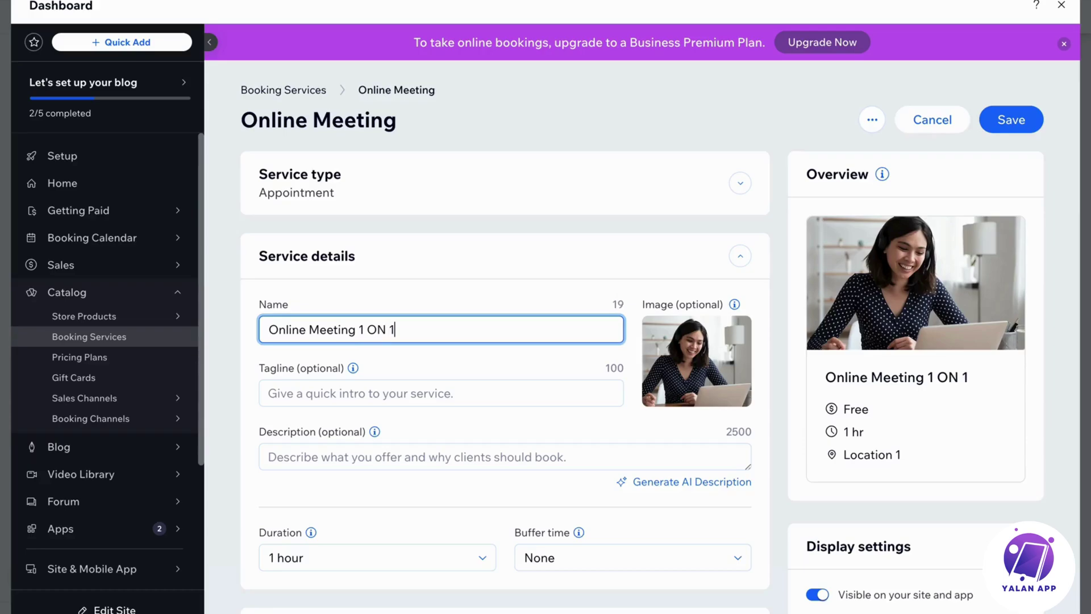
Enter the service description "This is an online meeting with you and me"
scroll(365, 398, "down", 1)
left_click(365, 402)
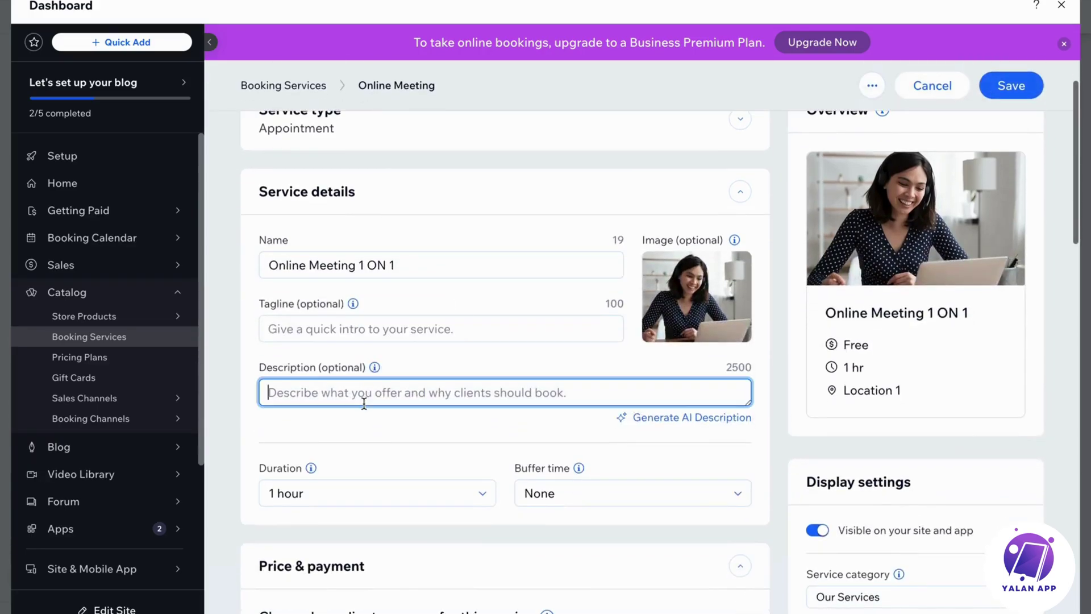
type("This is a")
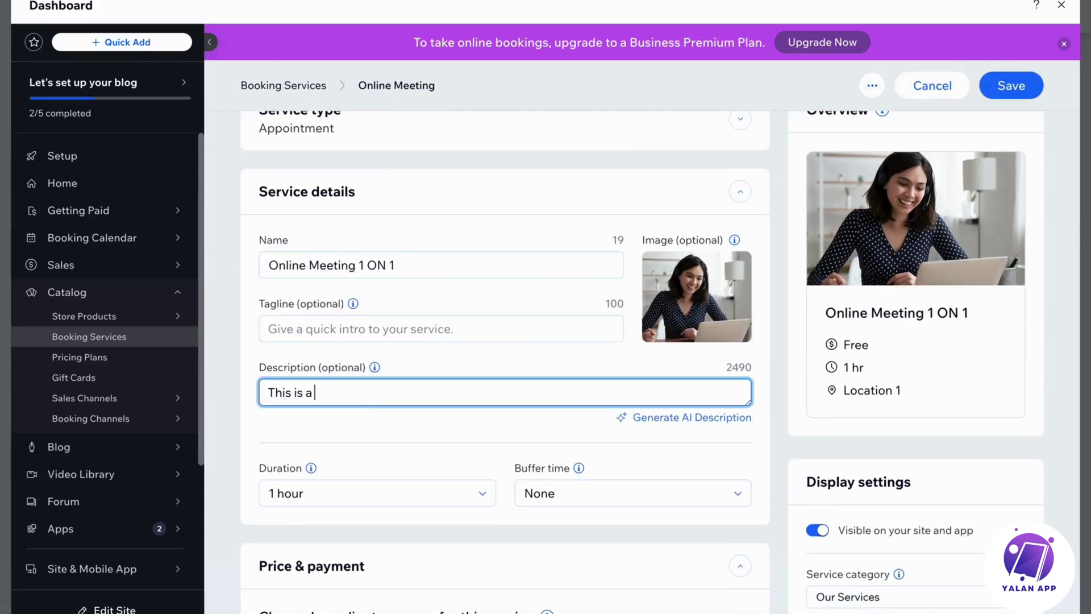
type("n online meeting with you and m")
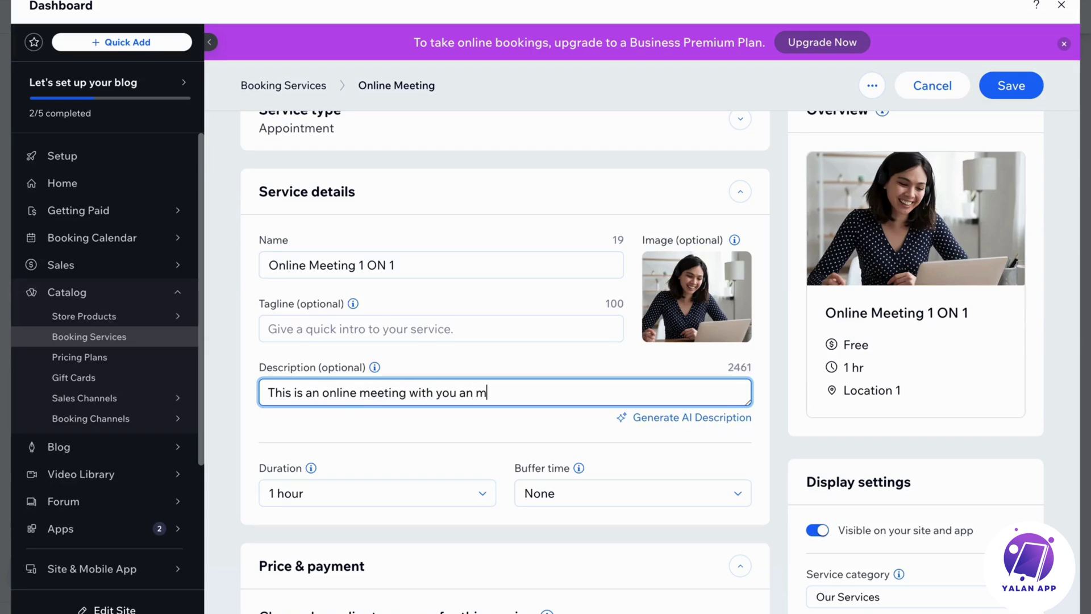
type("e")
Try generating an AI description for the online meeting service from the prefilled details, and close the AI Text Creator
scroll(366, 414, "down", 2)
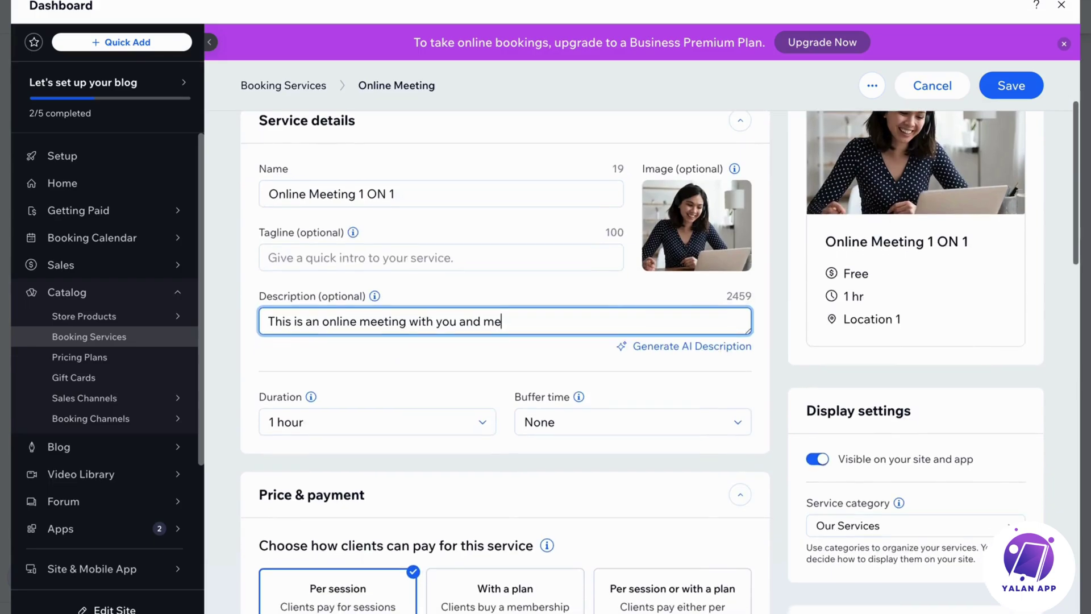
scroll(367, 371, "down", 5)
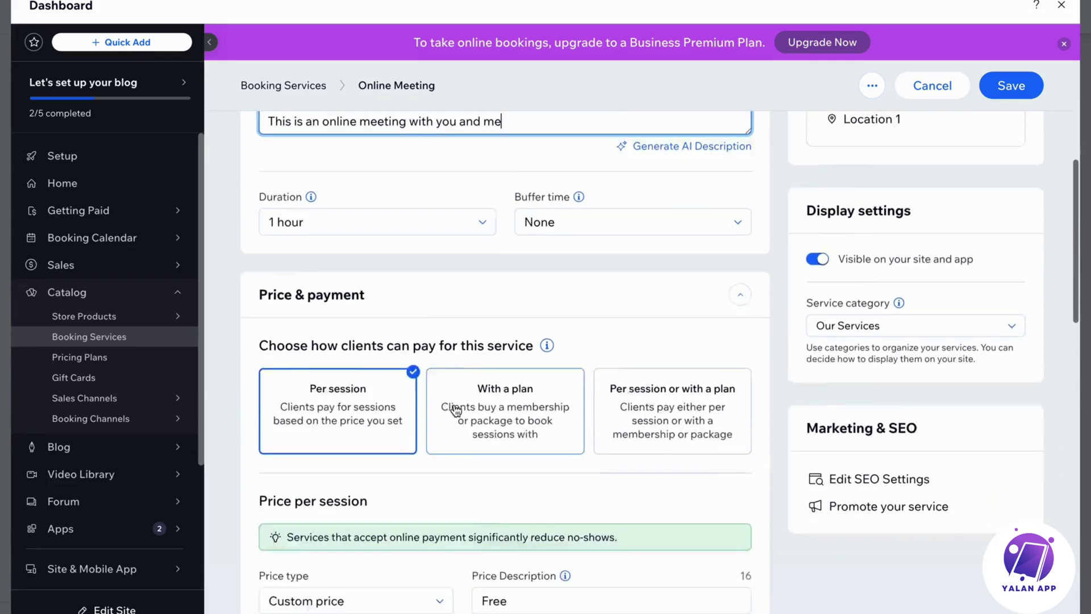
scroll(326, 418, "down", 2)
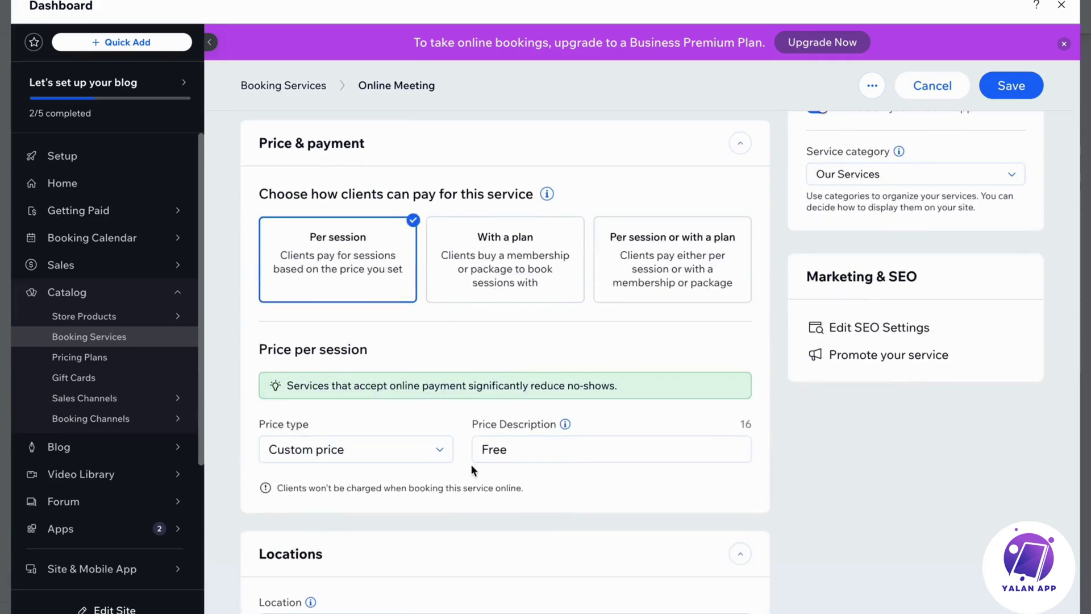
scroll(540, 423, "up", 7)
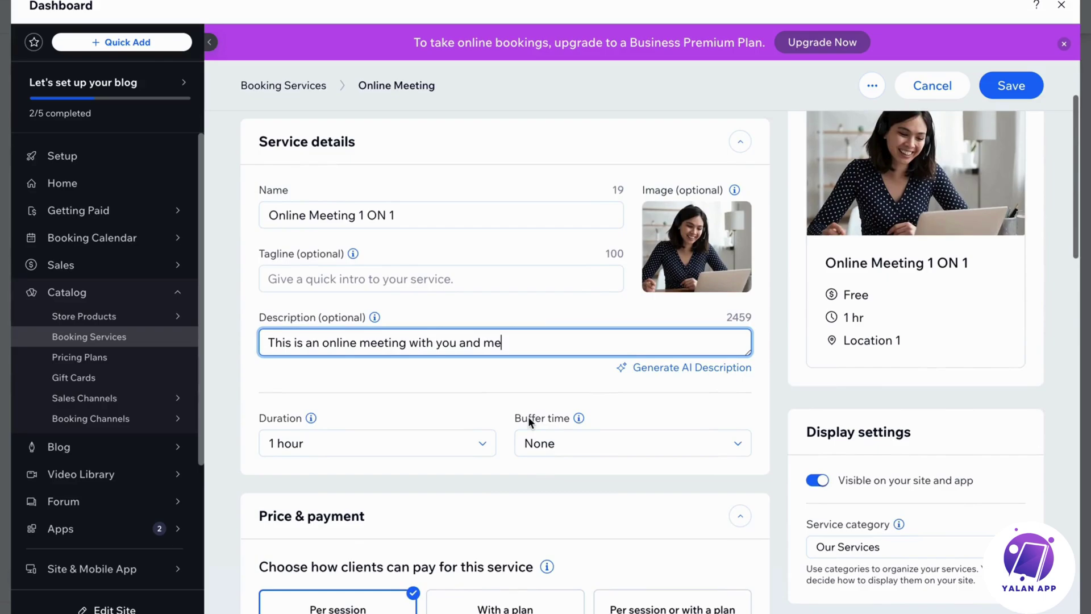
scroll(623, 230, "down", 1)
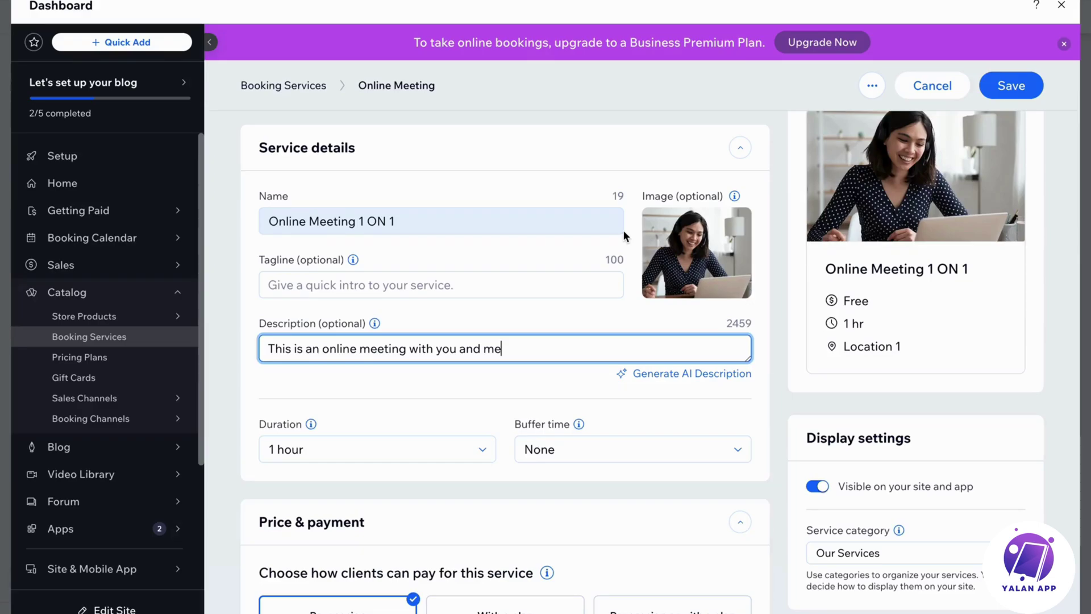
scroll(623, 230, "down", 1)
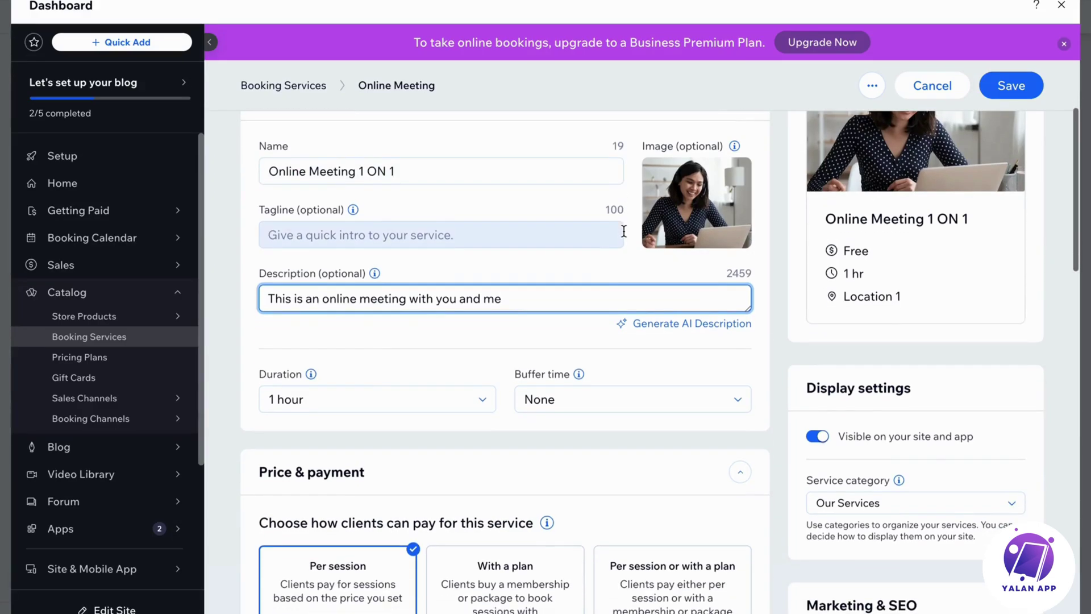
left_click(669, 327)
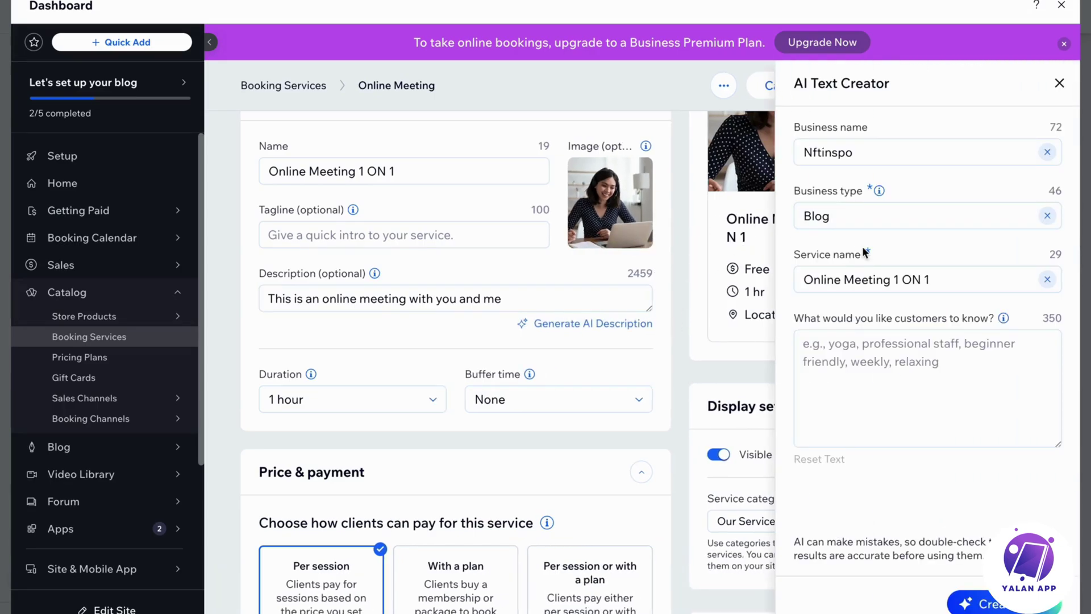
left_click(983, 603)
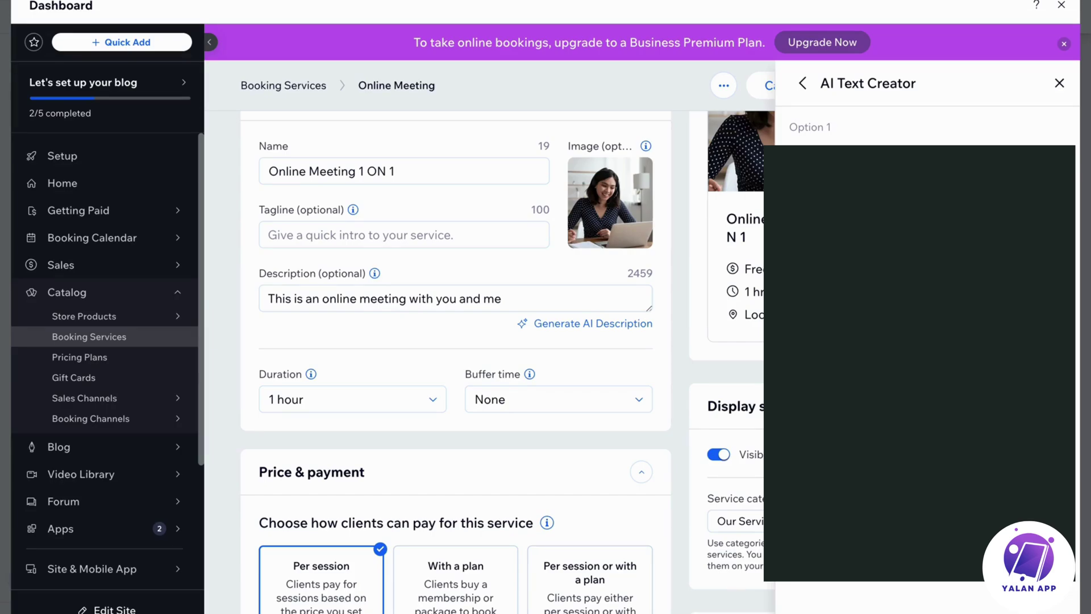
left_click(1059, 84)
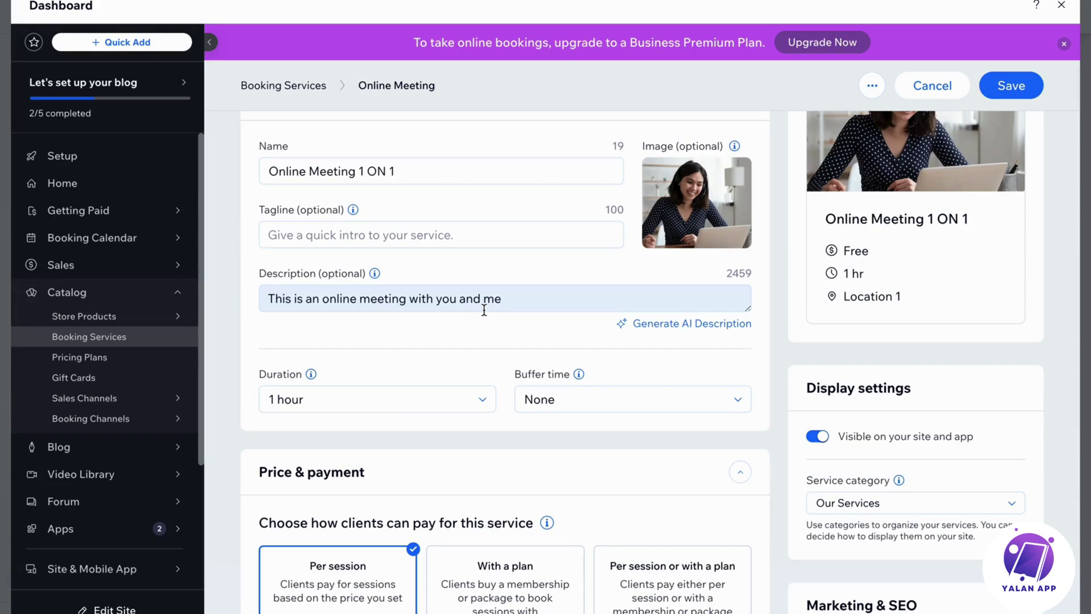
Save the online meeting service and check the Book Online page in mobile and desktop views
left_click(1023, 85)
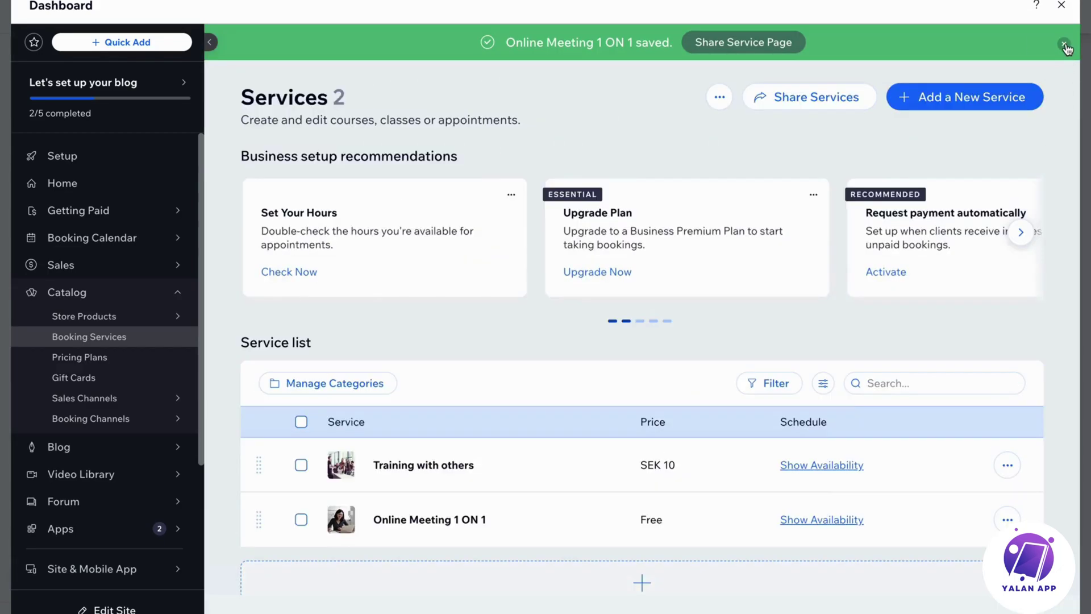
left_click(1061, 5)
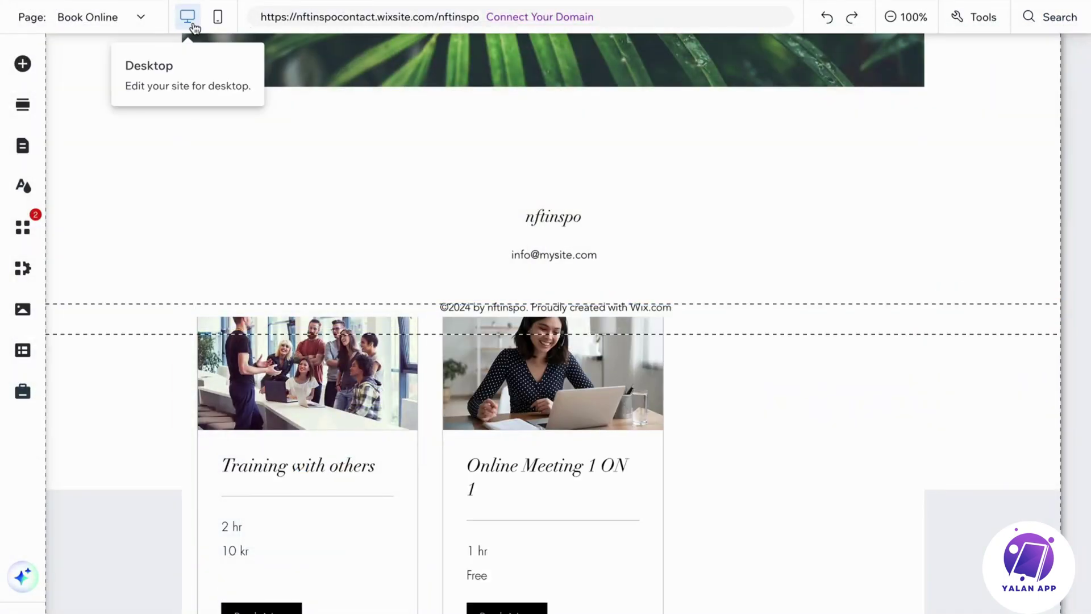
left_click(217, 18)
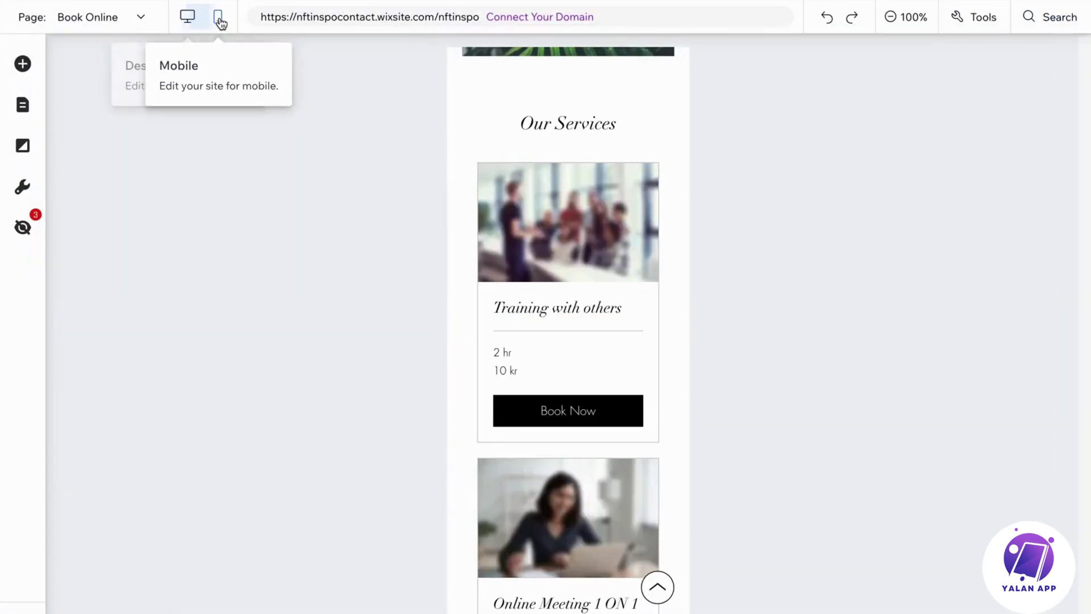
left_click(190, 21)
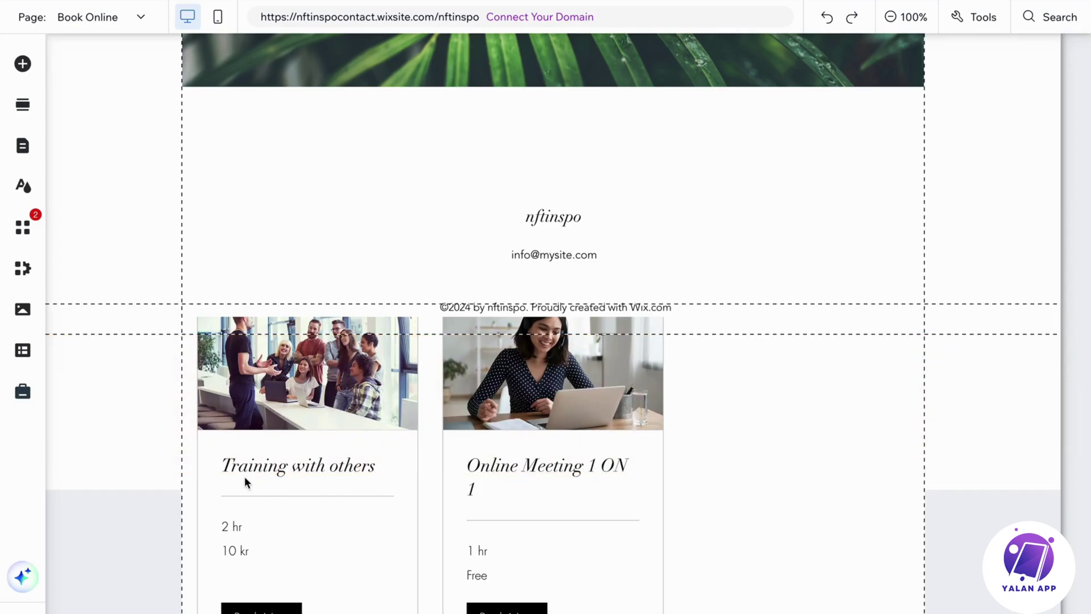
Manage the Book Online section's services and delete both Training with others and Online Meeting 1 ON 1, acknowledging that they can't be recovered
left_click(244, 551)
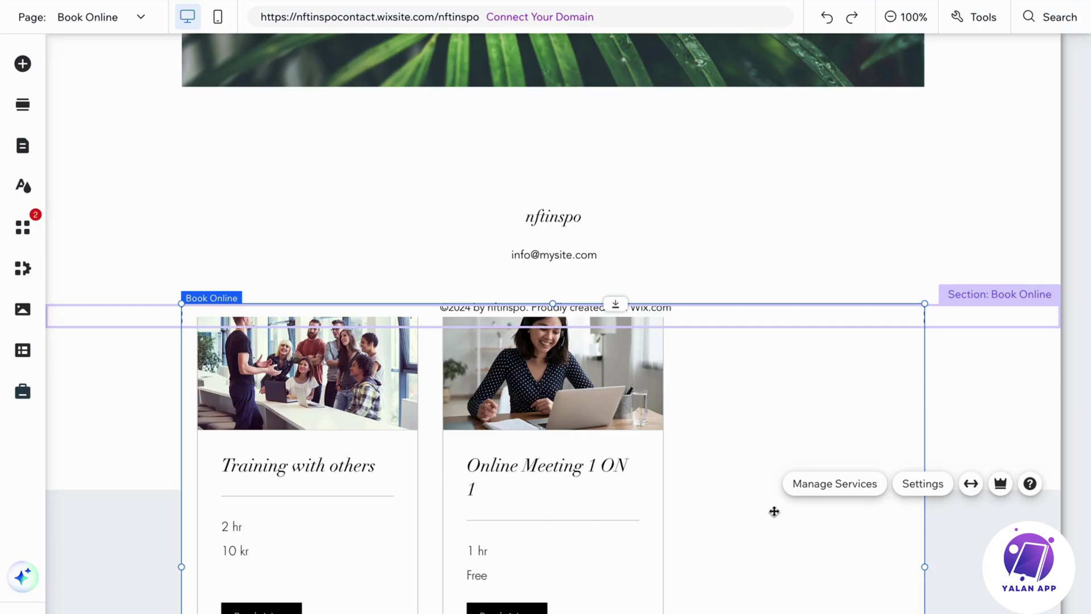
left_click(816, 493)
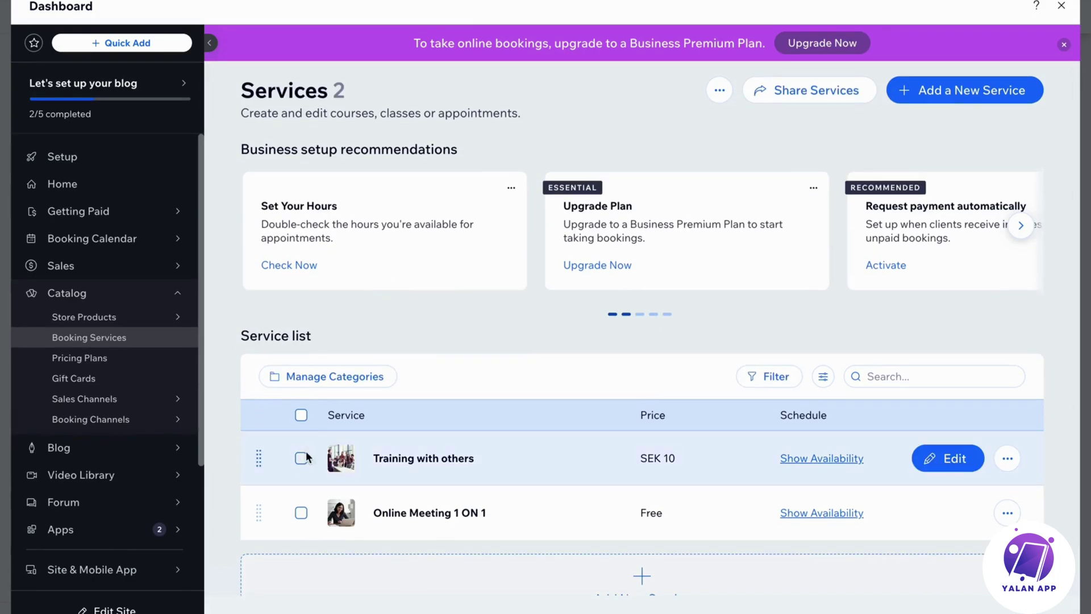
left_click(301, 458)
left_click(302, 513)
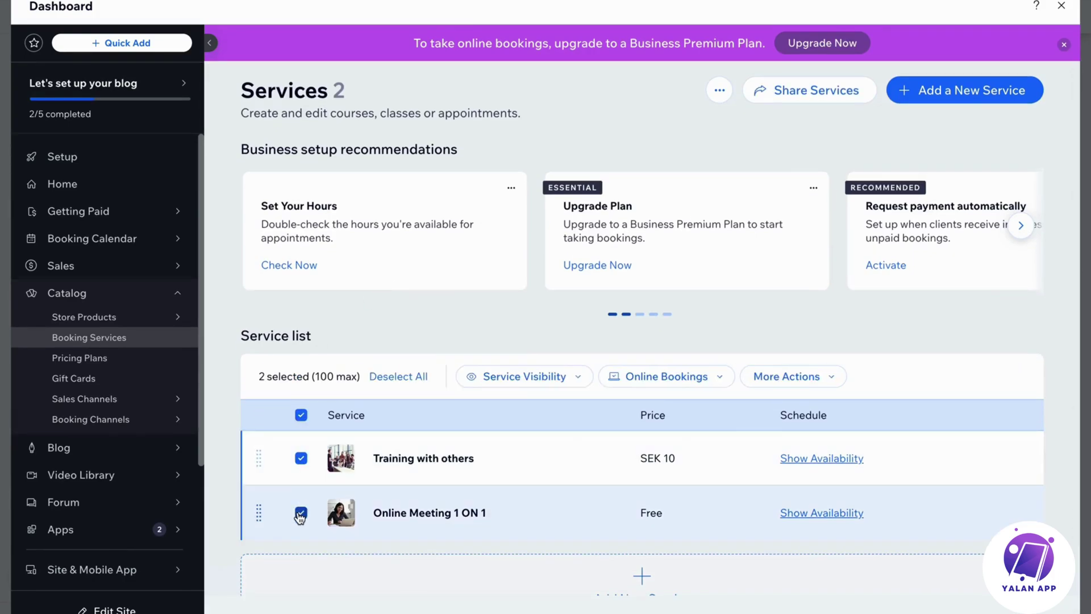
left_click(792, 385)
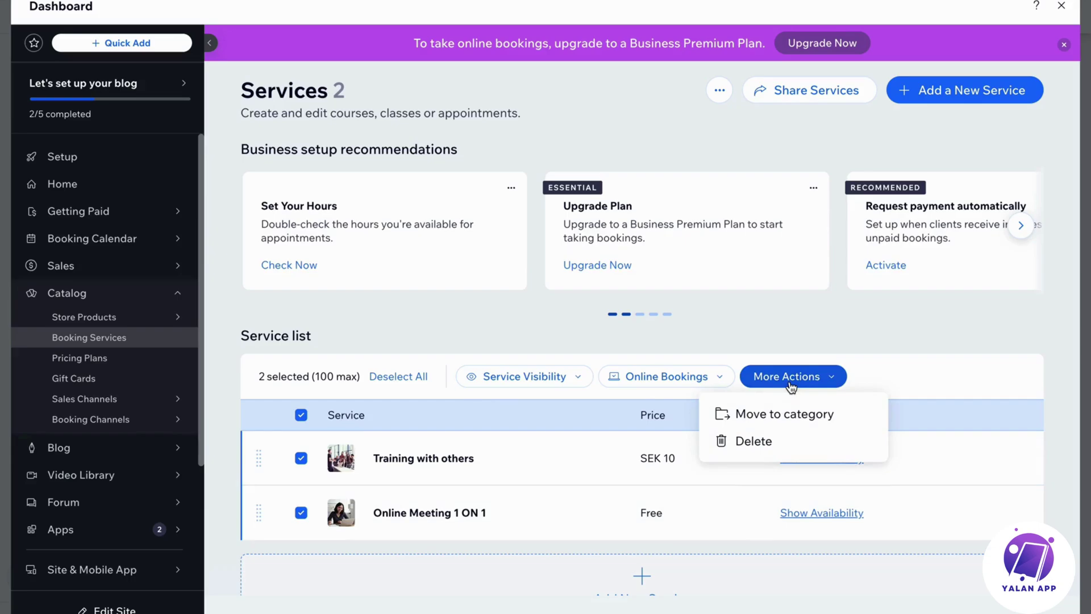
left_click(762, 438)
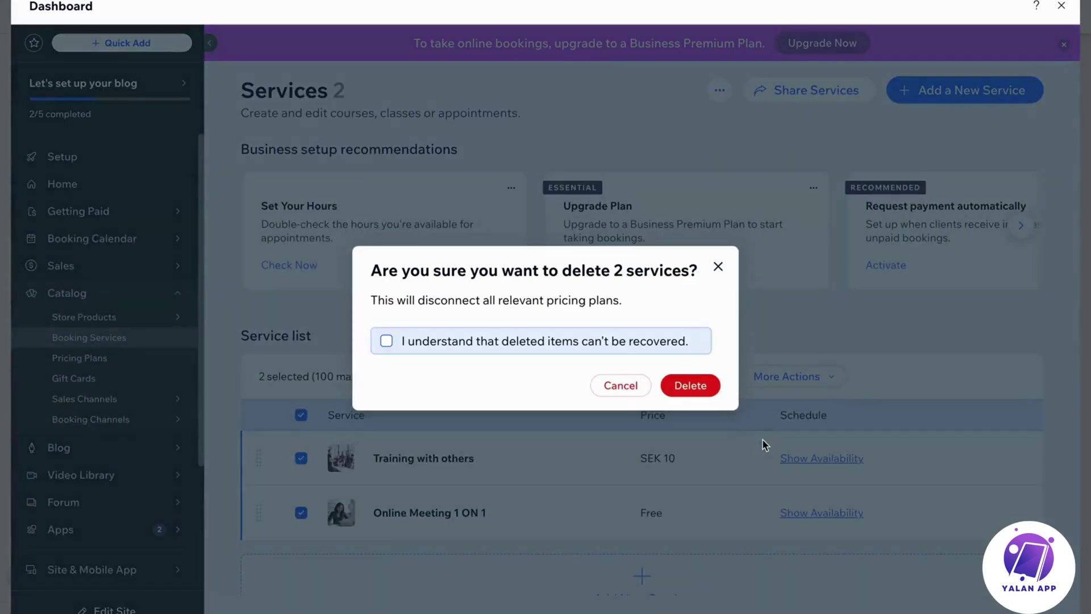
left_click(386, 342)
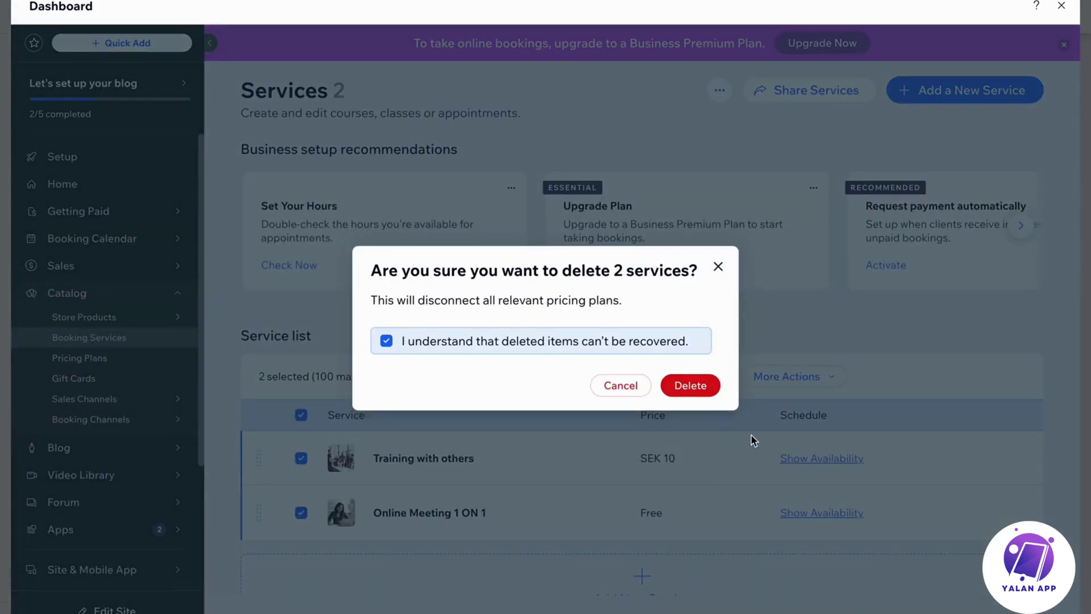
left_click(691, 387)
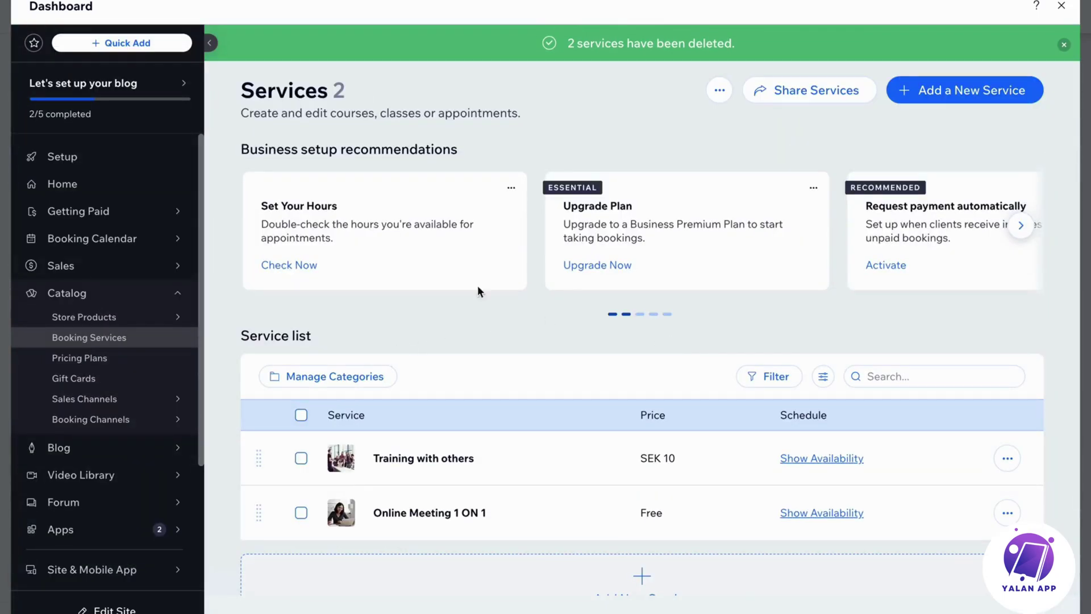
left_click(1064, 45)
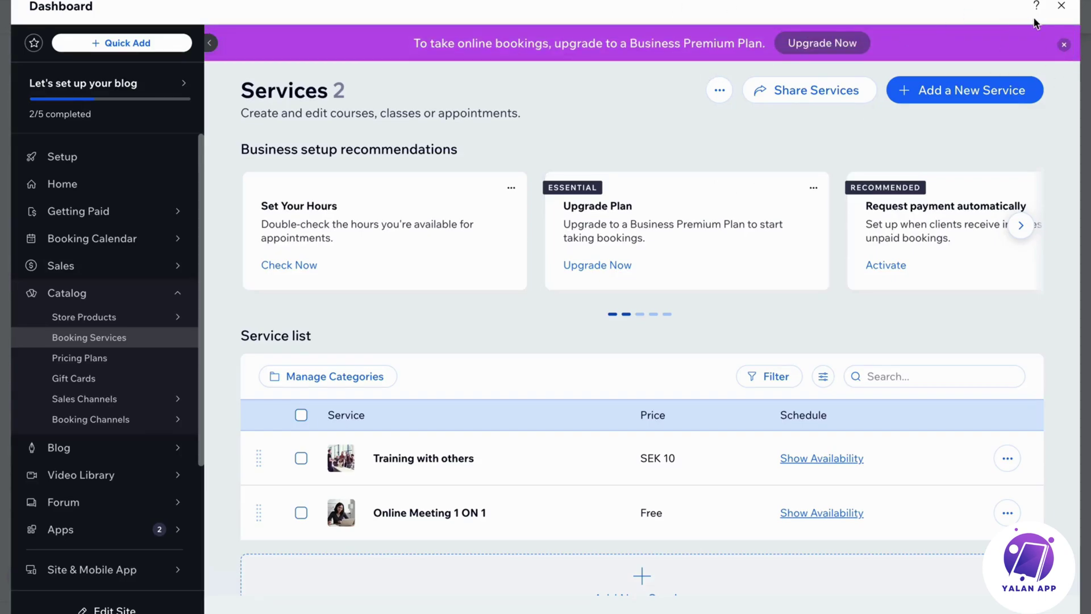
Close the dashboard and examine the service cards on the Book Online page in mobile view
left_click(1061, 5)
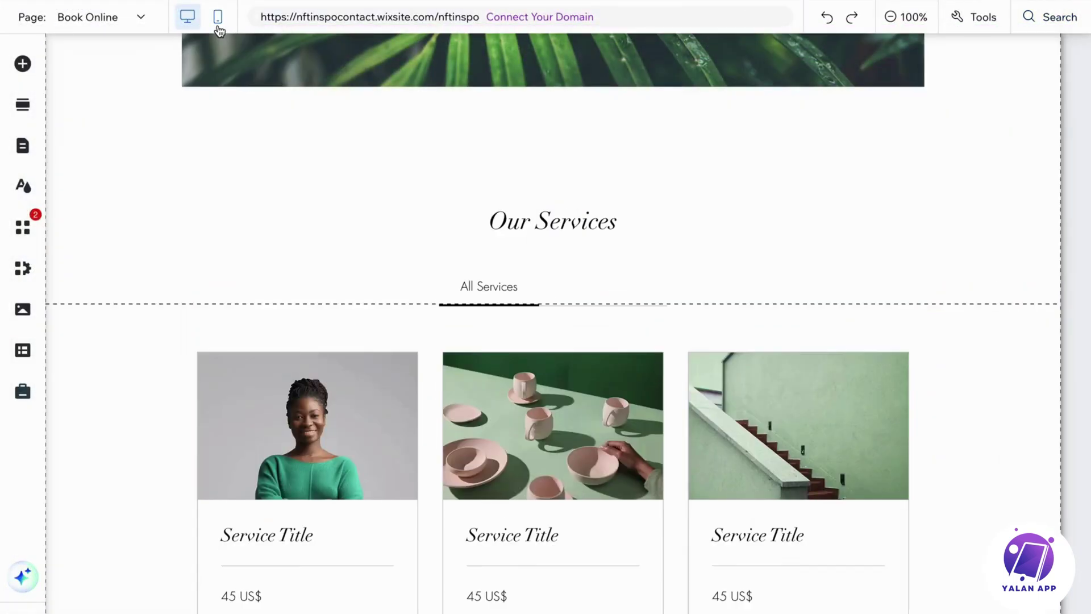
left_click(218, 26)
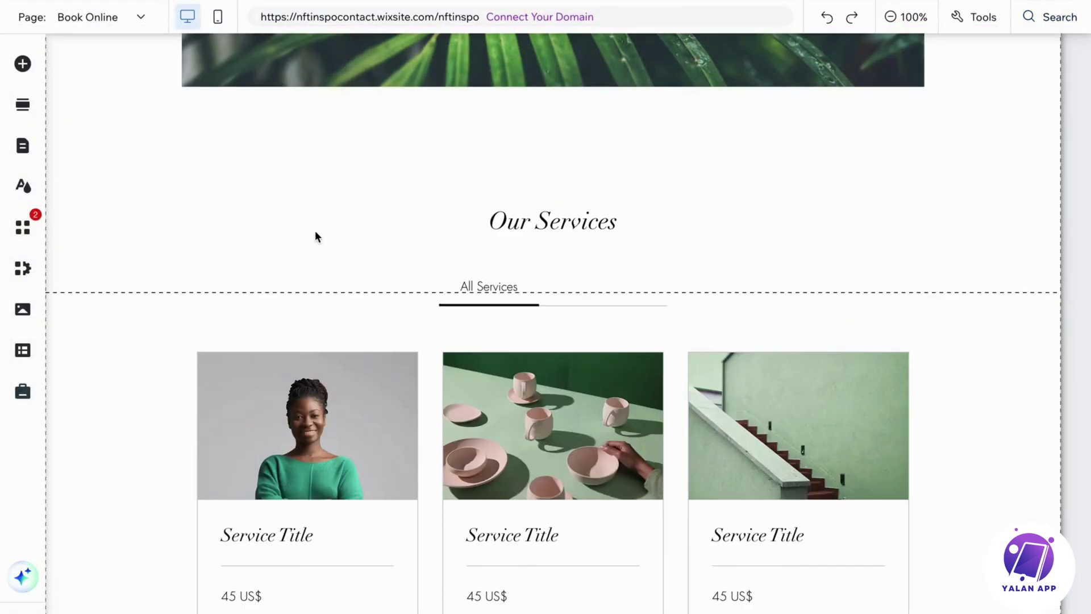
scroll(426, 251, "down", 5)
scroll(427, 251, "up", 3)
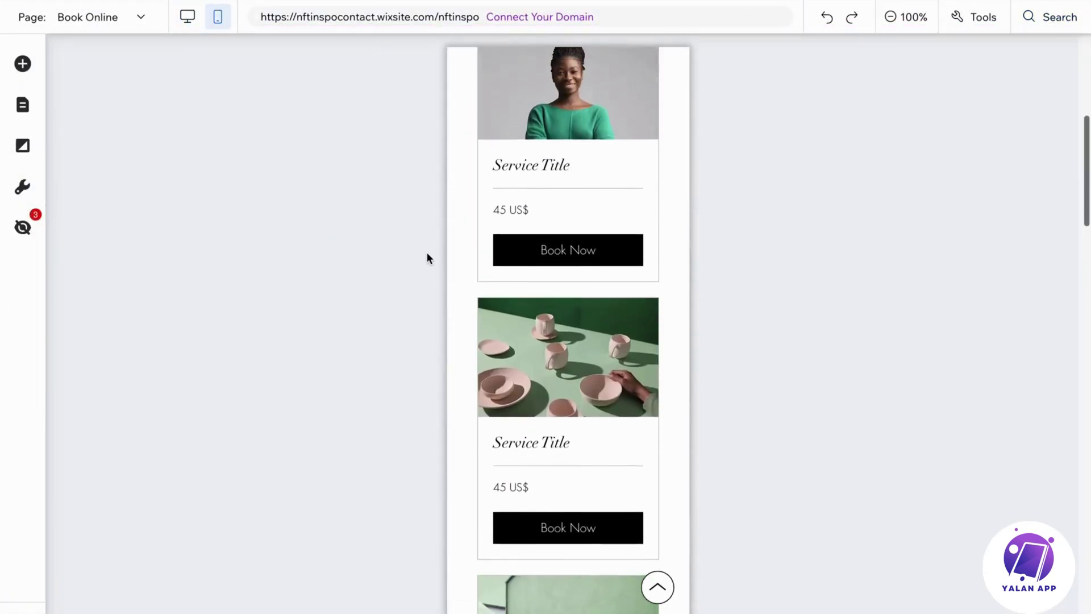
scroll(550, 177, "down", 1)
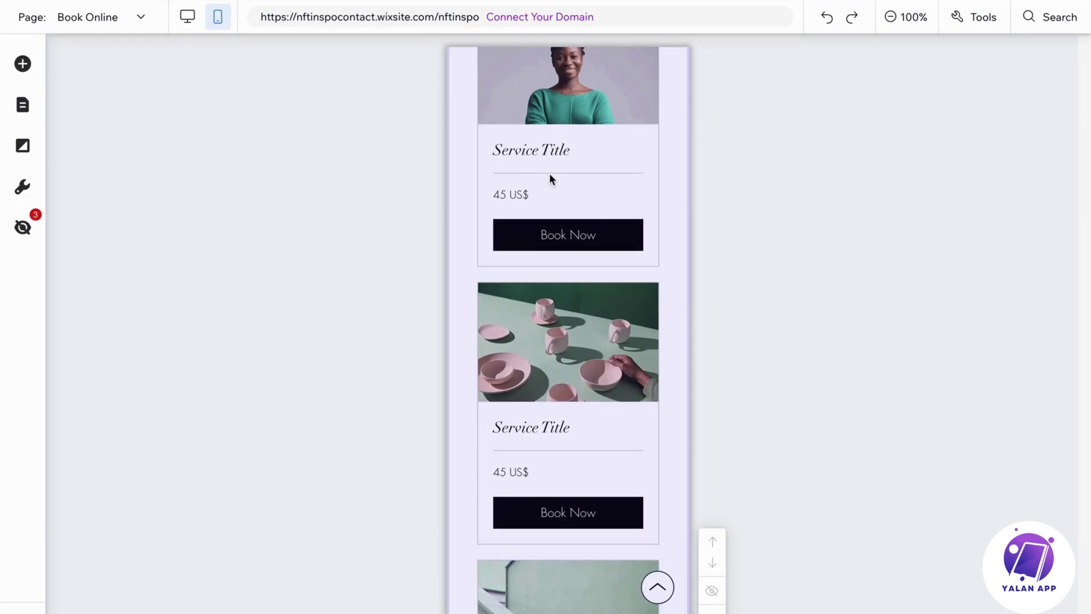
scroll(550, 173, "up", 2)
scroll(571, 189, "down", 1)
scroll(554, 291, "down", 3)
scroll(553, 291, "down", 4)
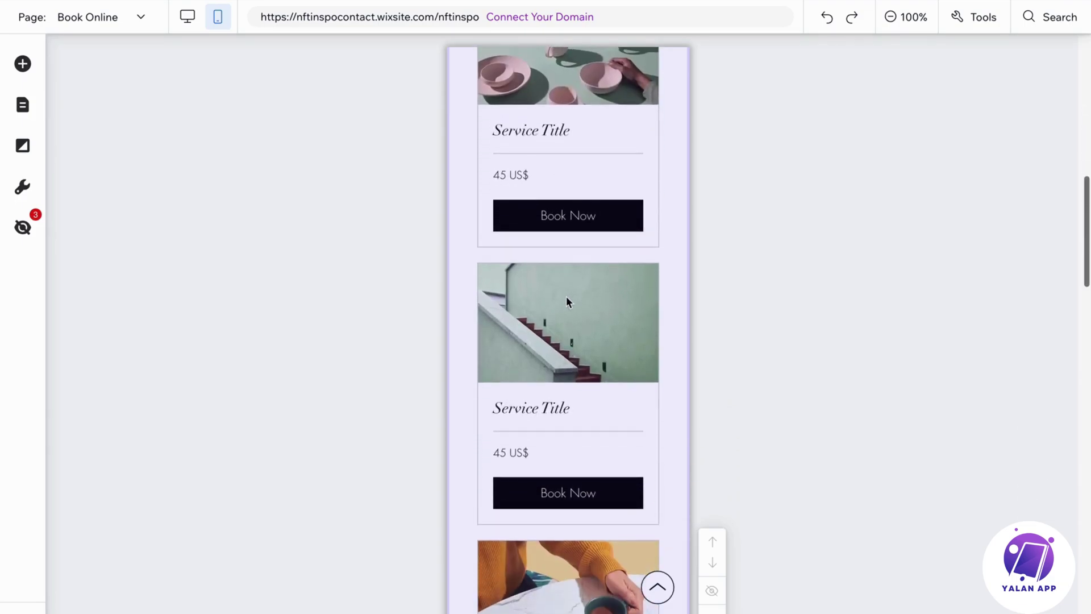
scroll(560, 353, "up", 7)
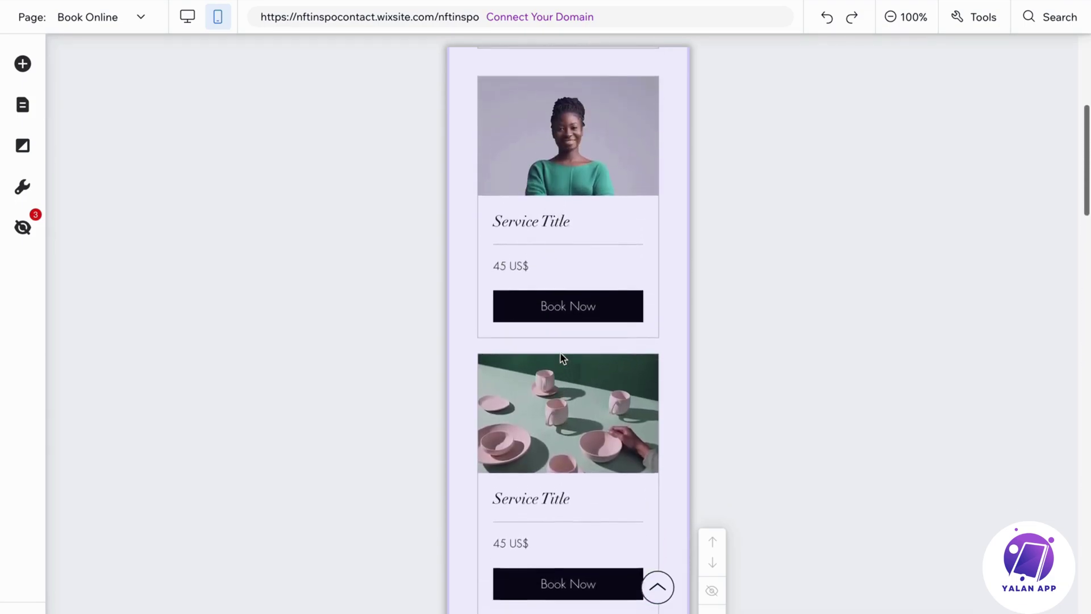
scroll(561, 355, "up", 2)
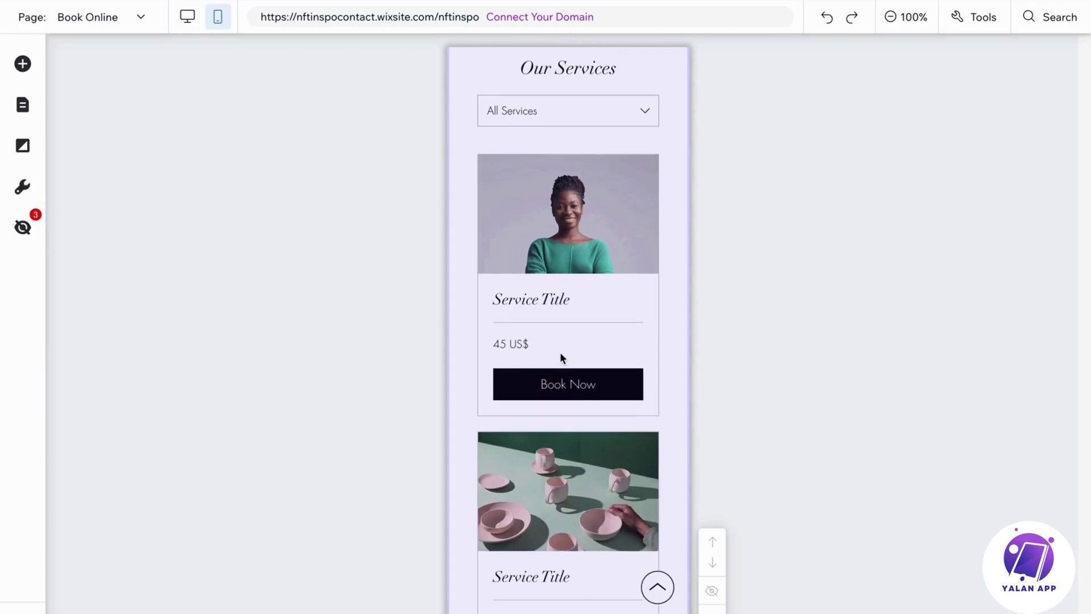